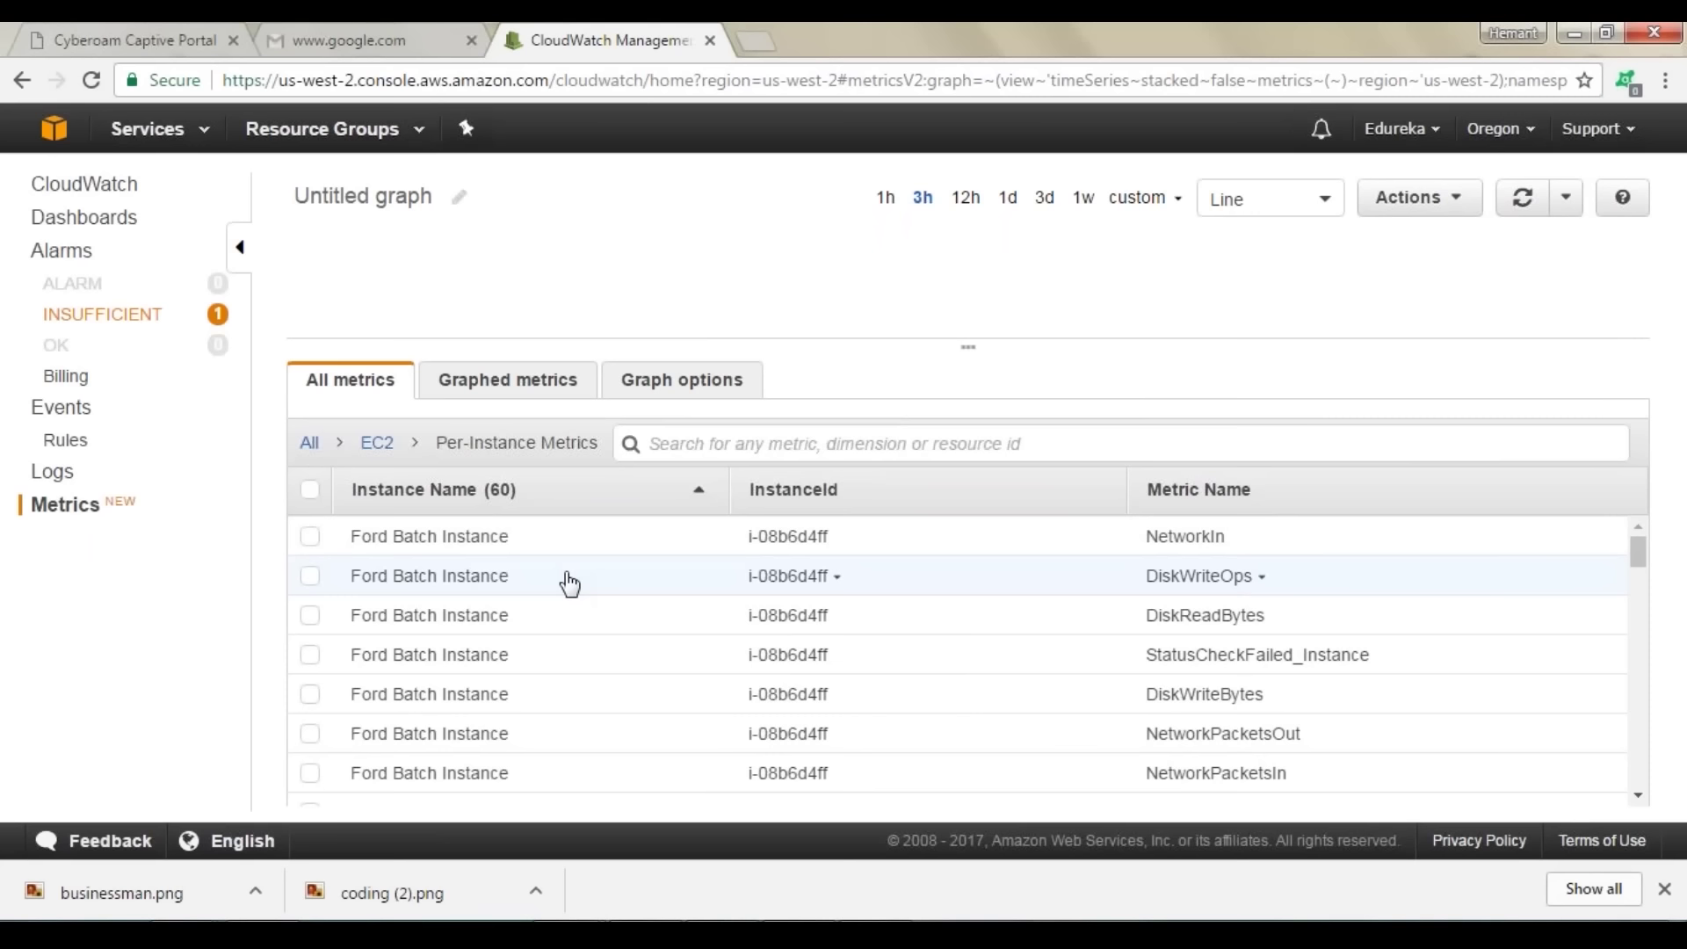
scroll(555, 558, "down", 5)
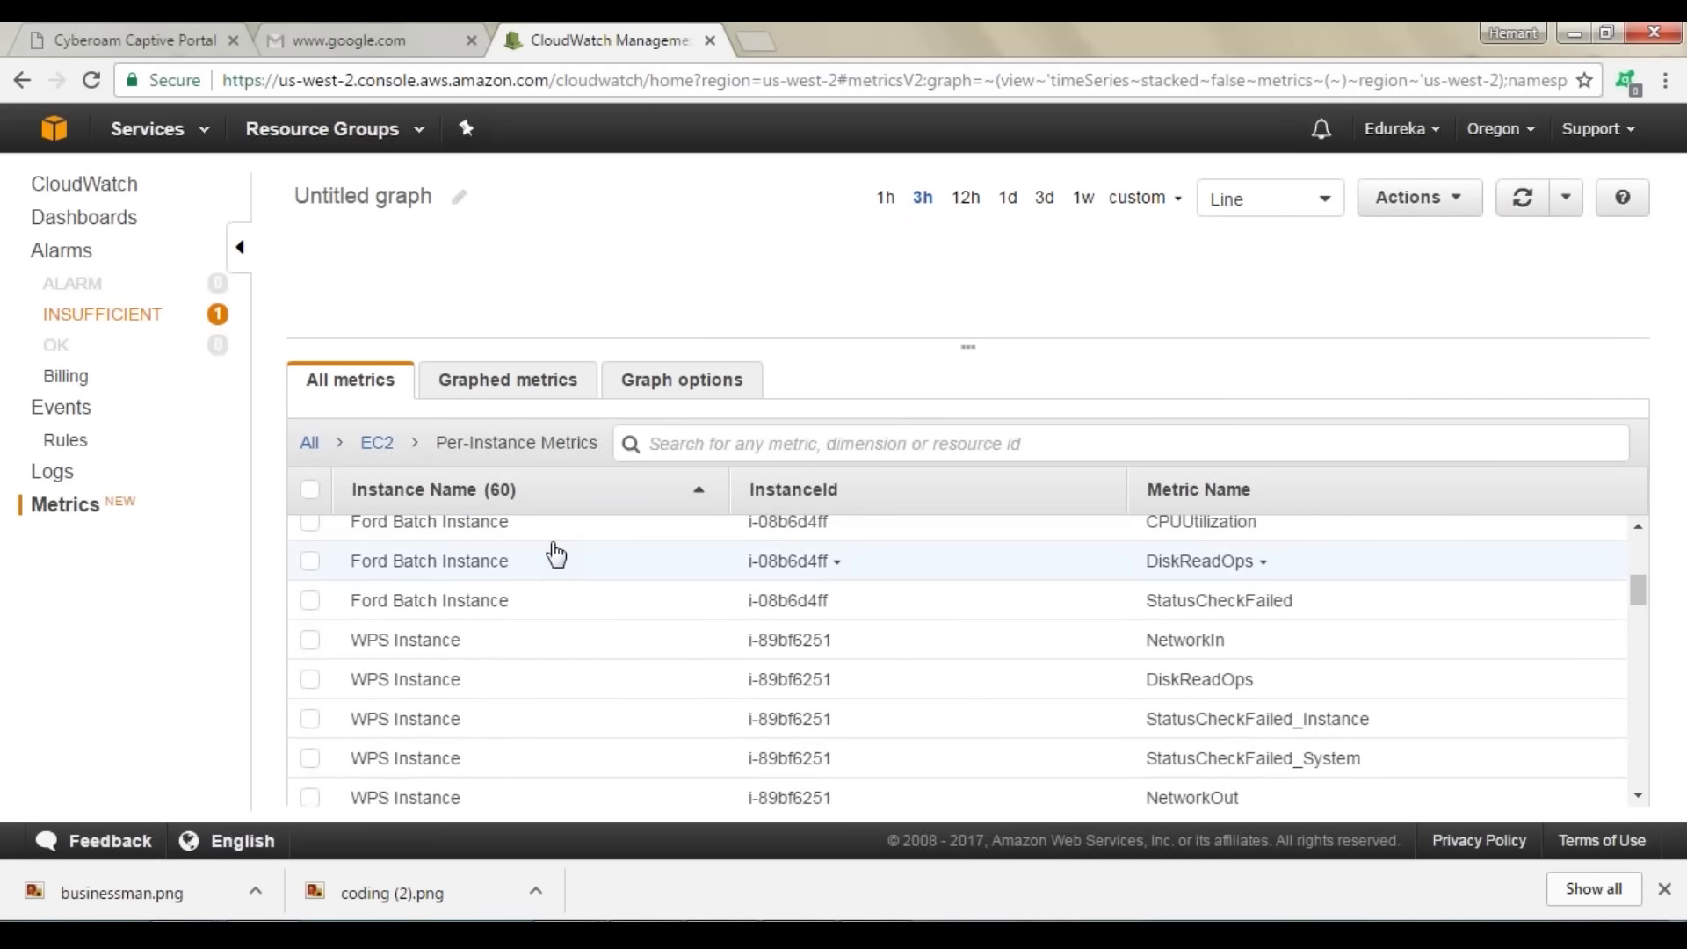
scroll(555, 555, "down", 2)
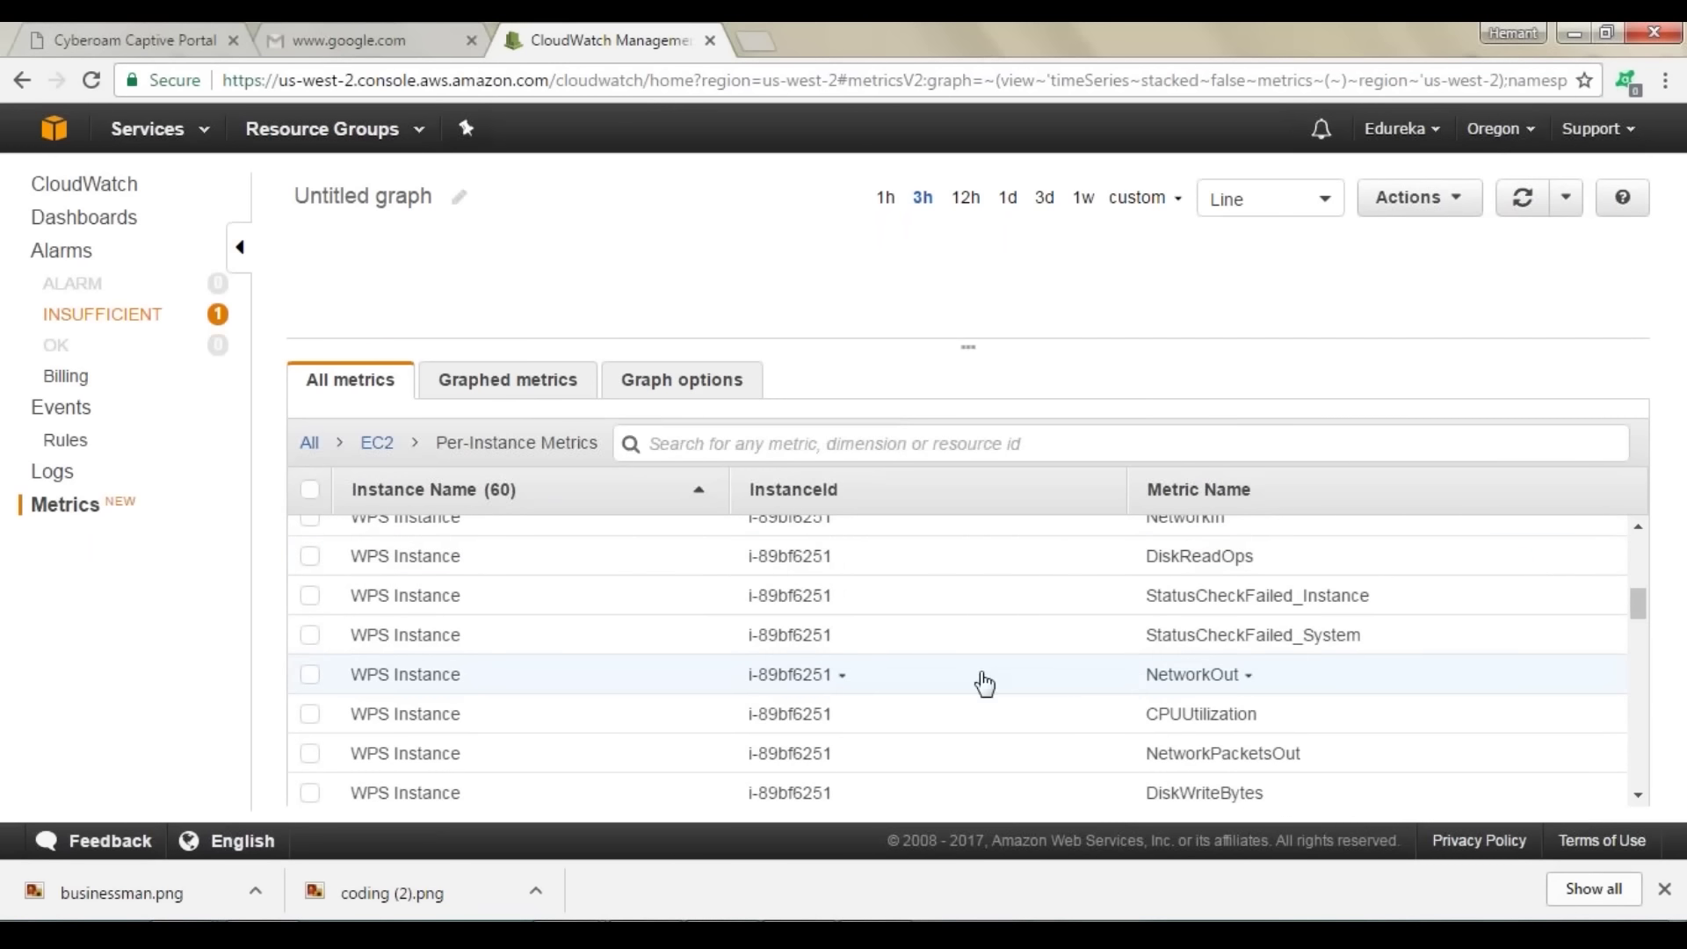
scroll(1208, 673, "up", 2)
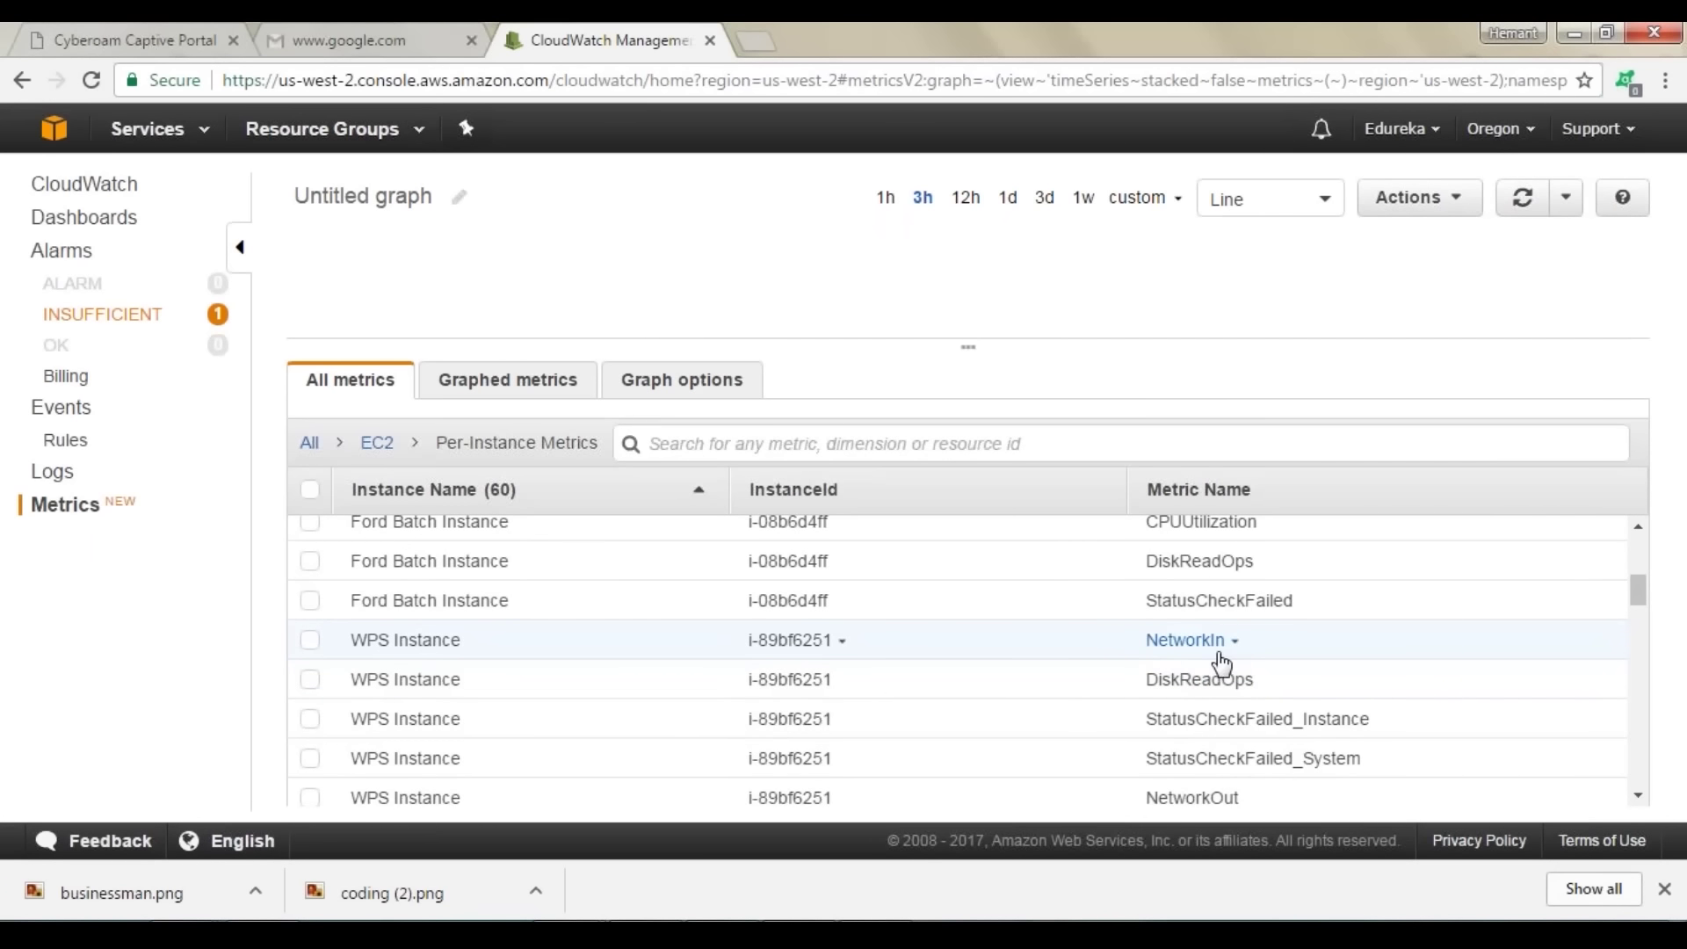
scroll(1214, 675, "down", 2)
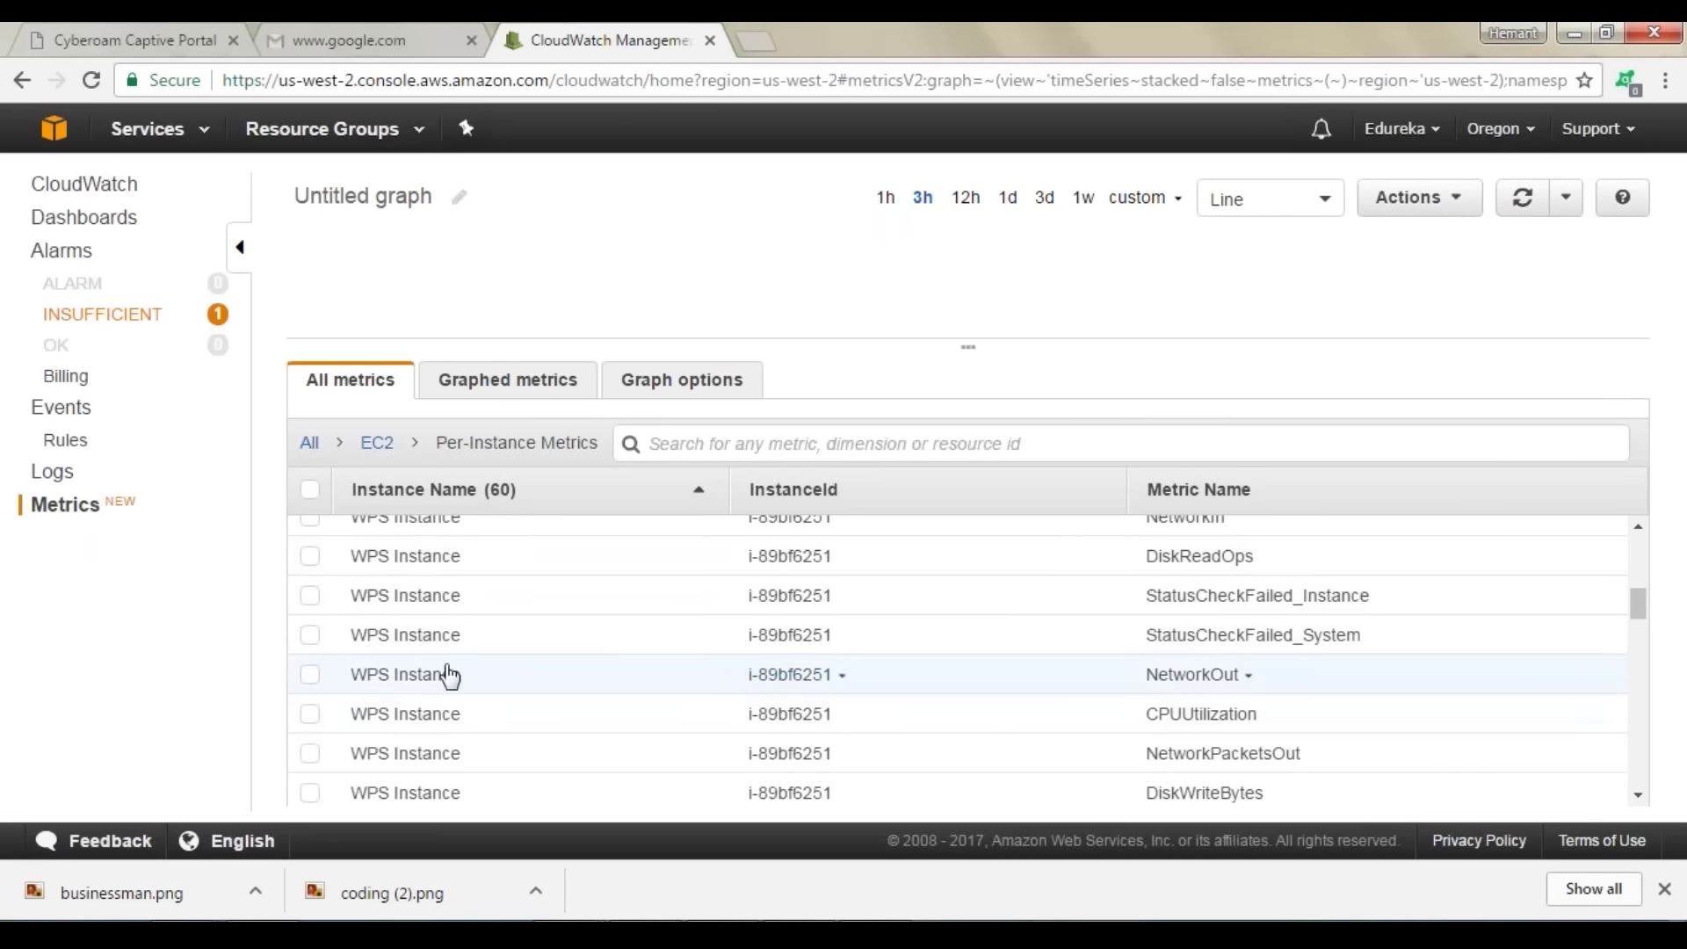
Step: Plot the WPS Instance NetworkOut metric on the untitled line graph over the 3h range
left_click(309, 675)
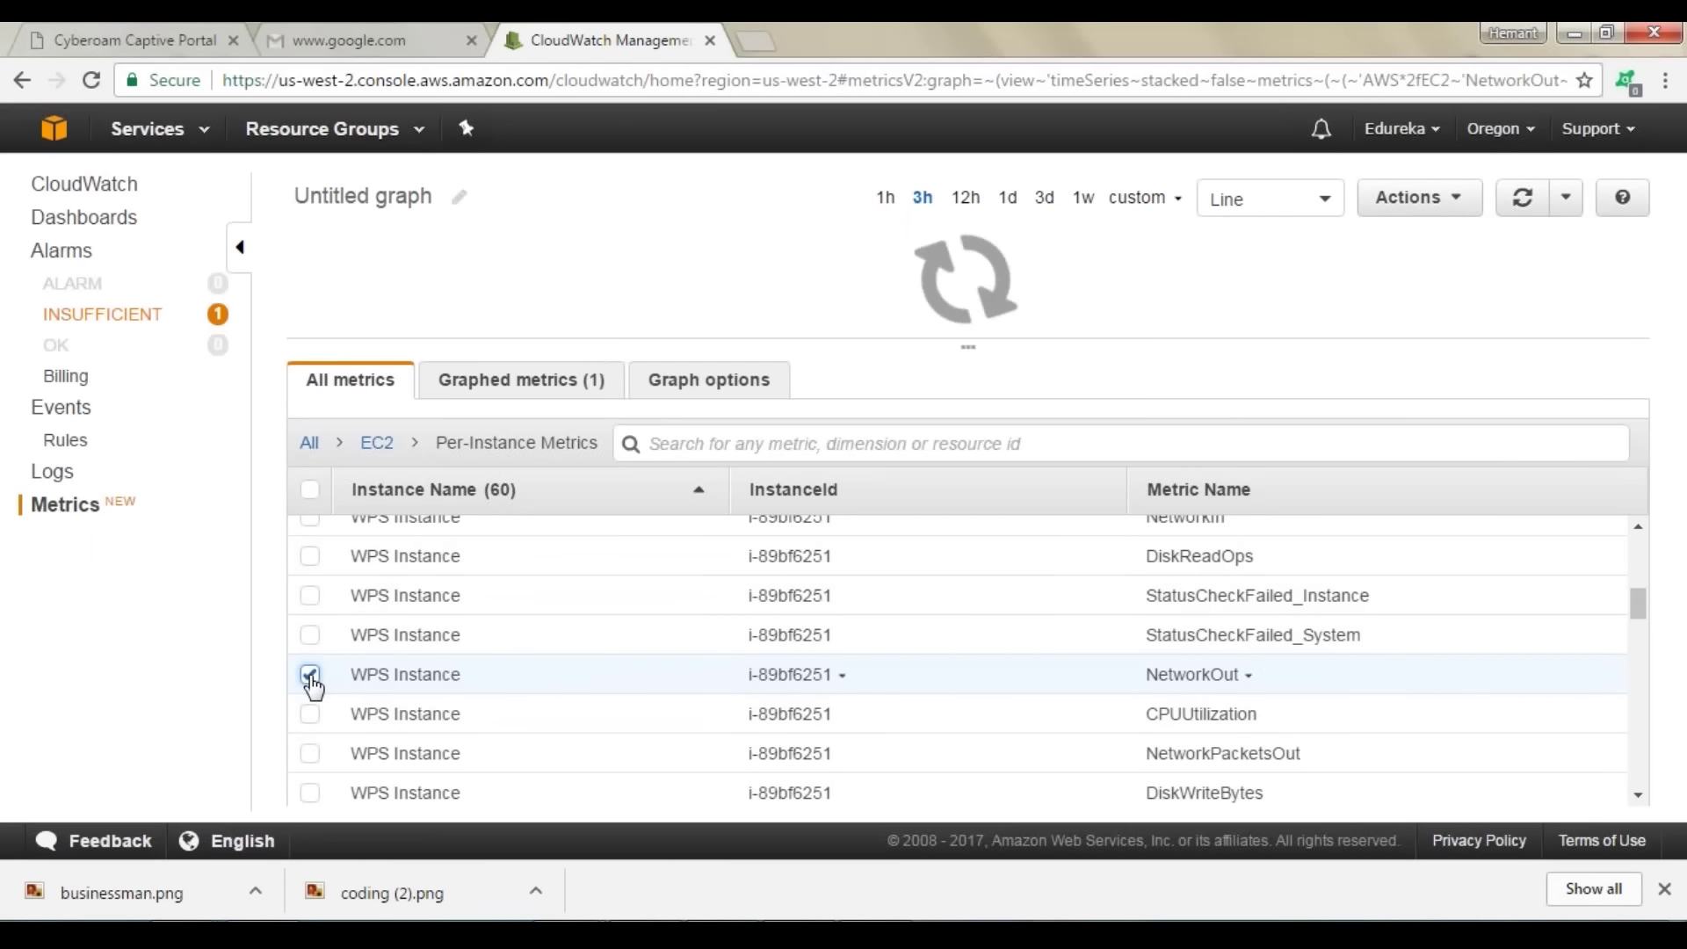
left_click_drag(967, 347, 1017, 712)
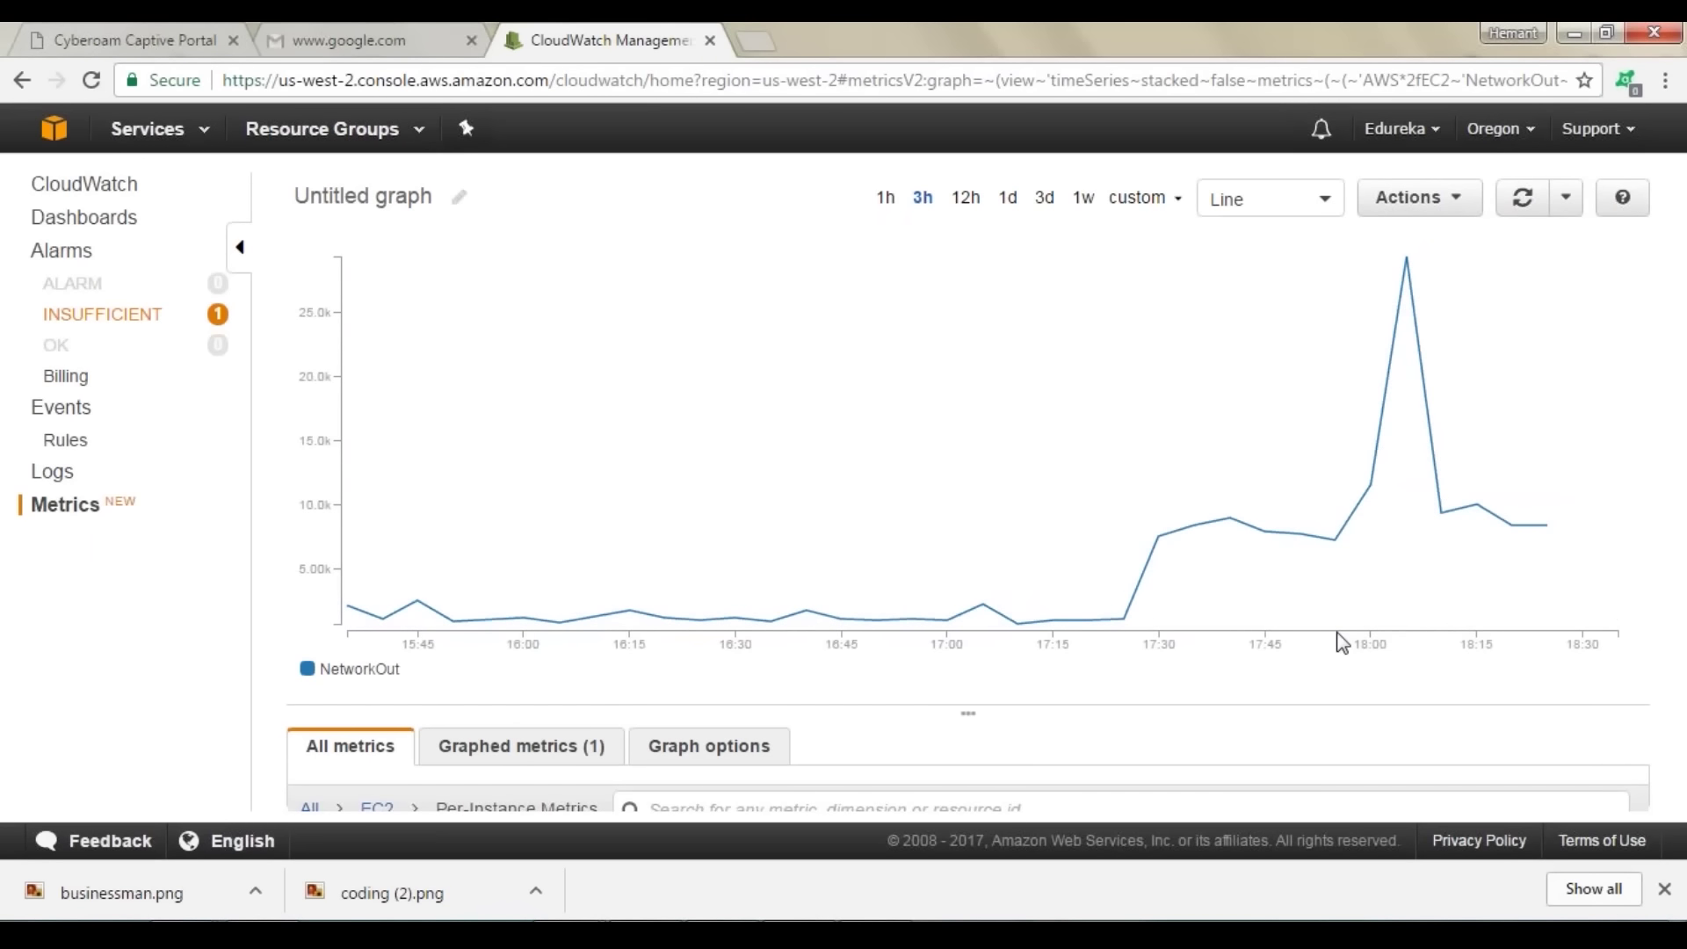
left_click_drag(966, 712, 968, 304)
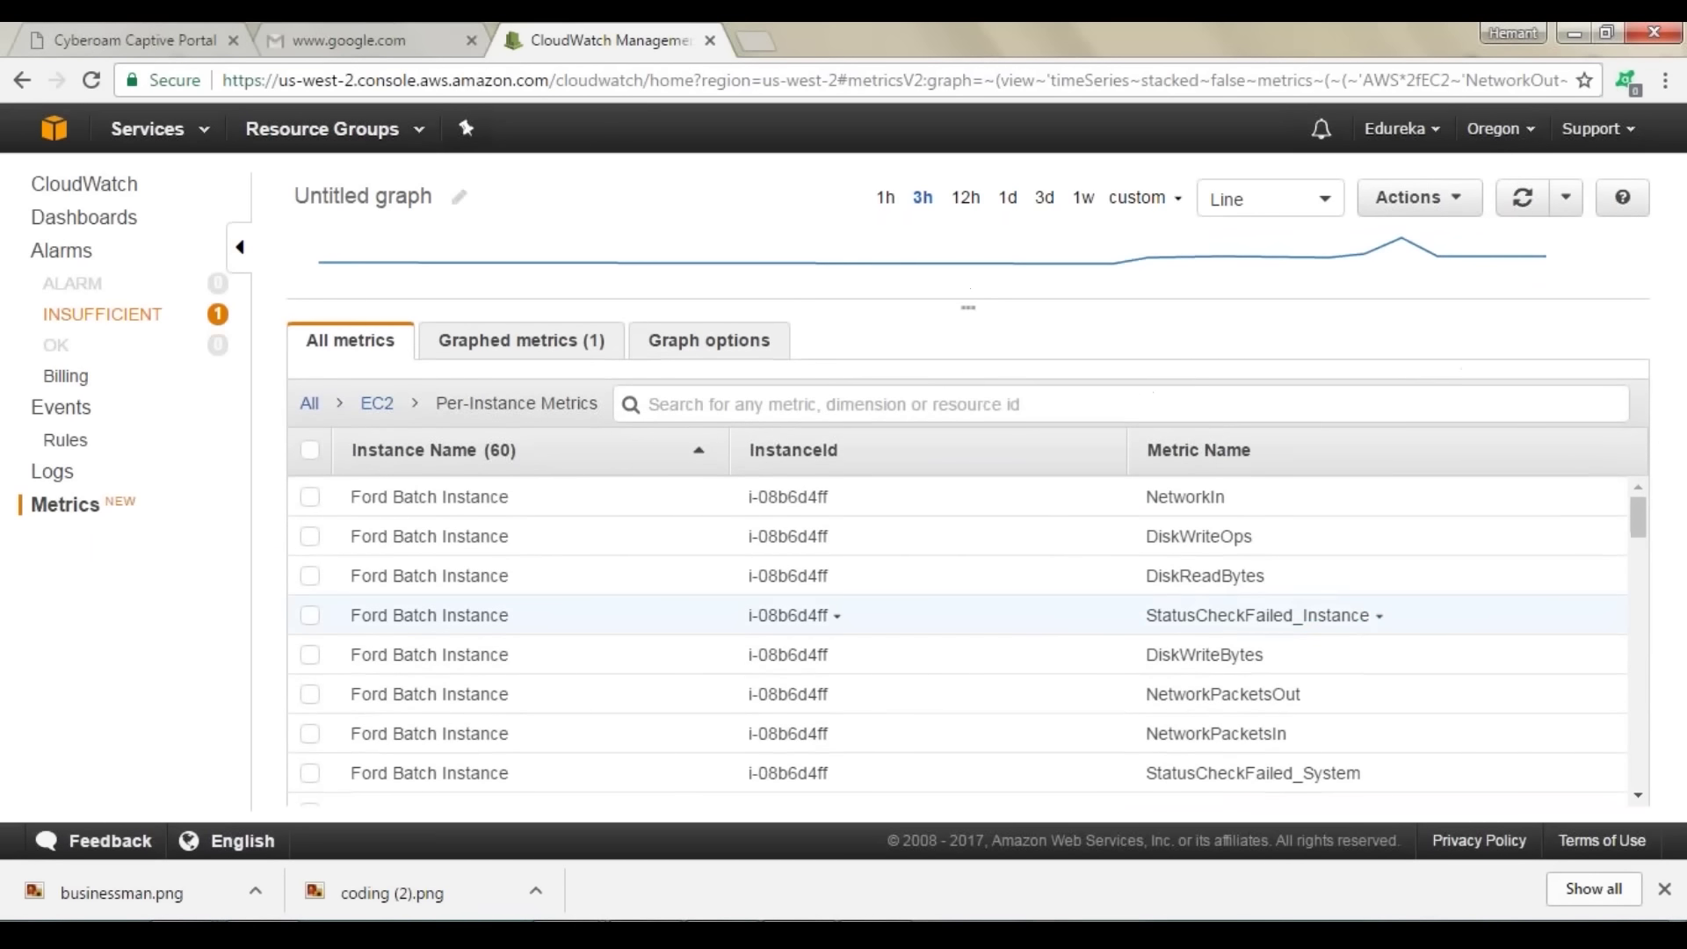
scroll(1272, 612, "down", 3)
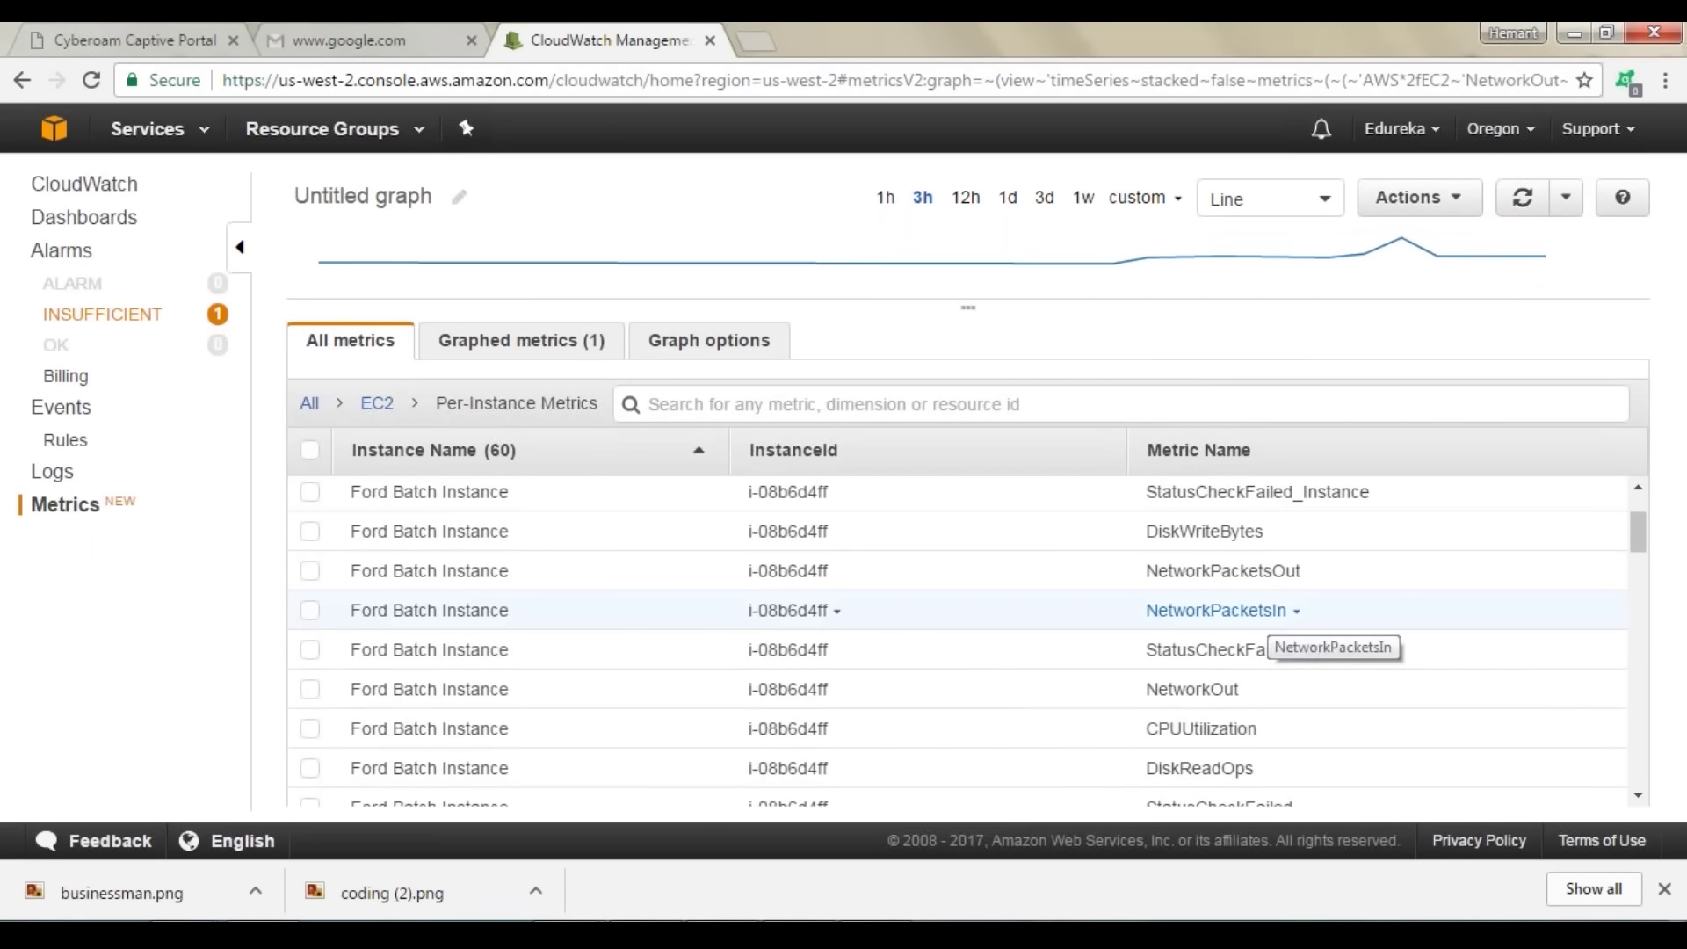
scroll(1272, 620, "down", 3)
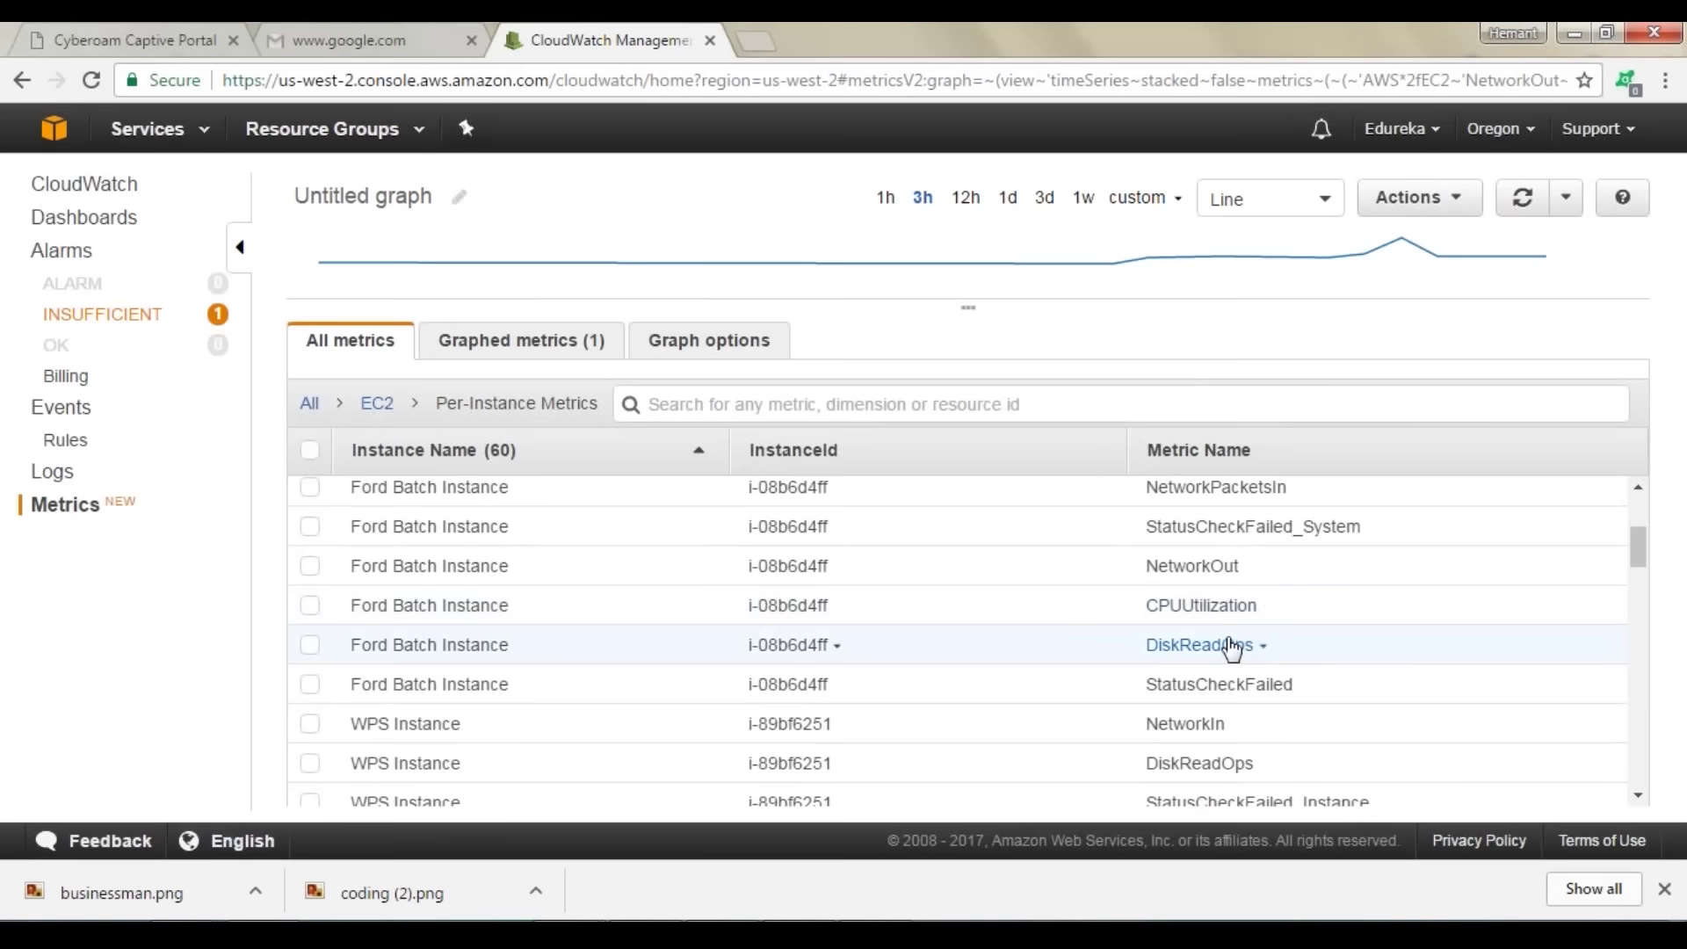
scroll(1233, 649, "down", 3)
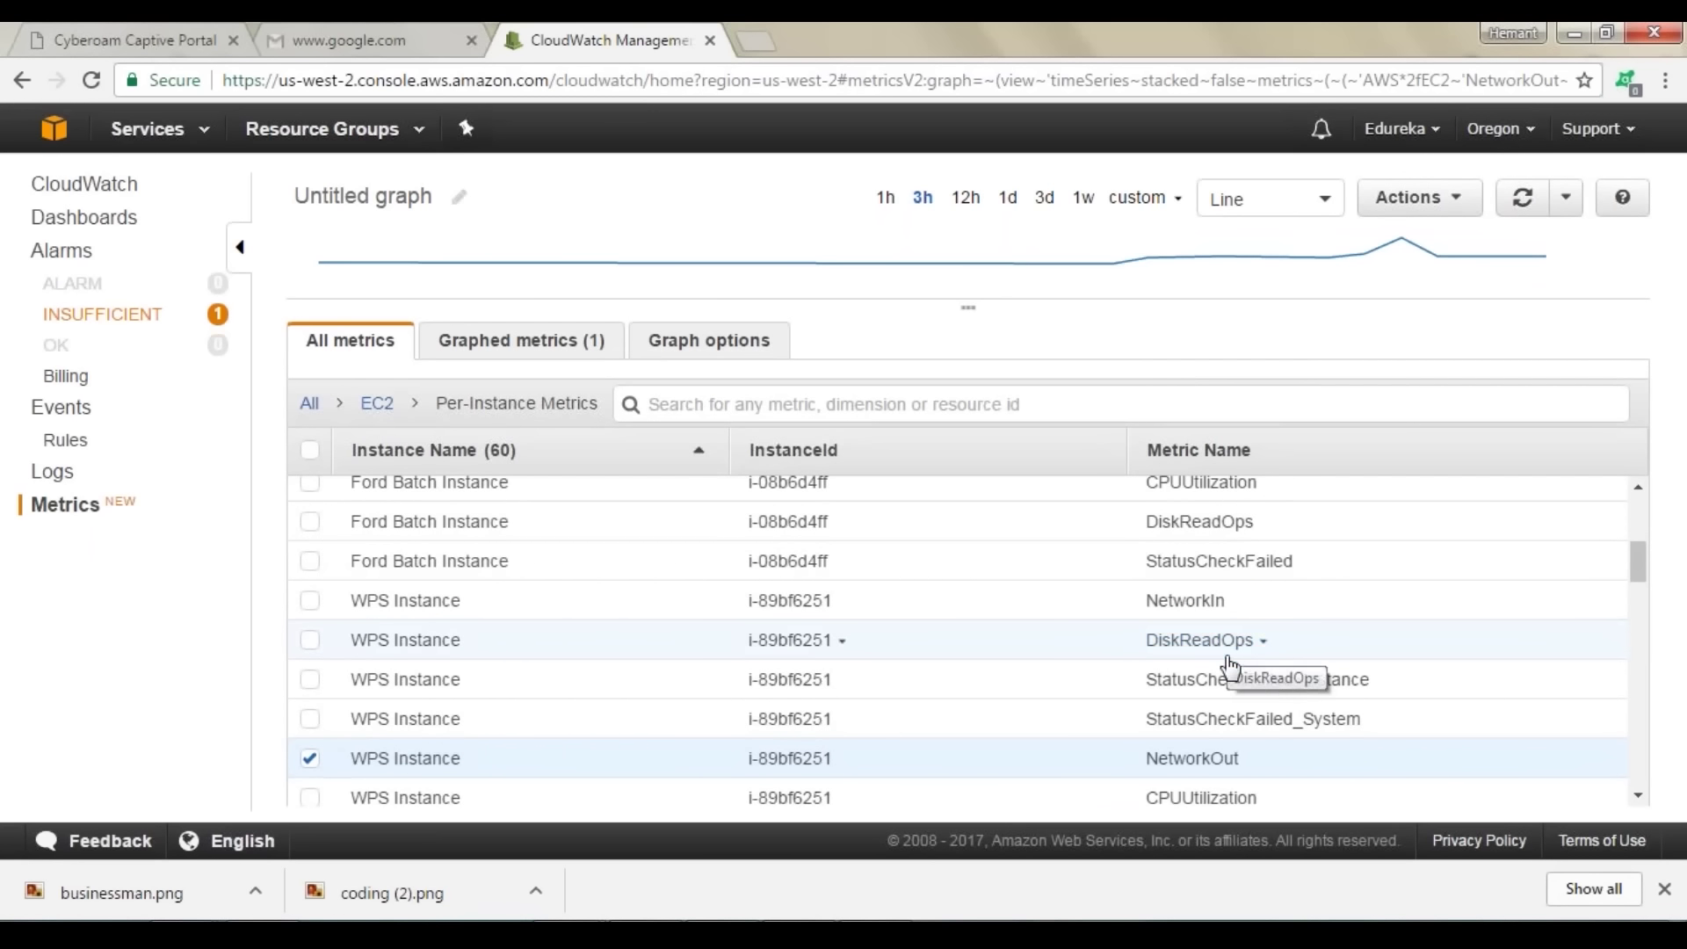
scroll(1231, 665, "down", 3)
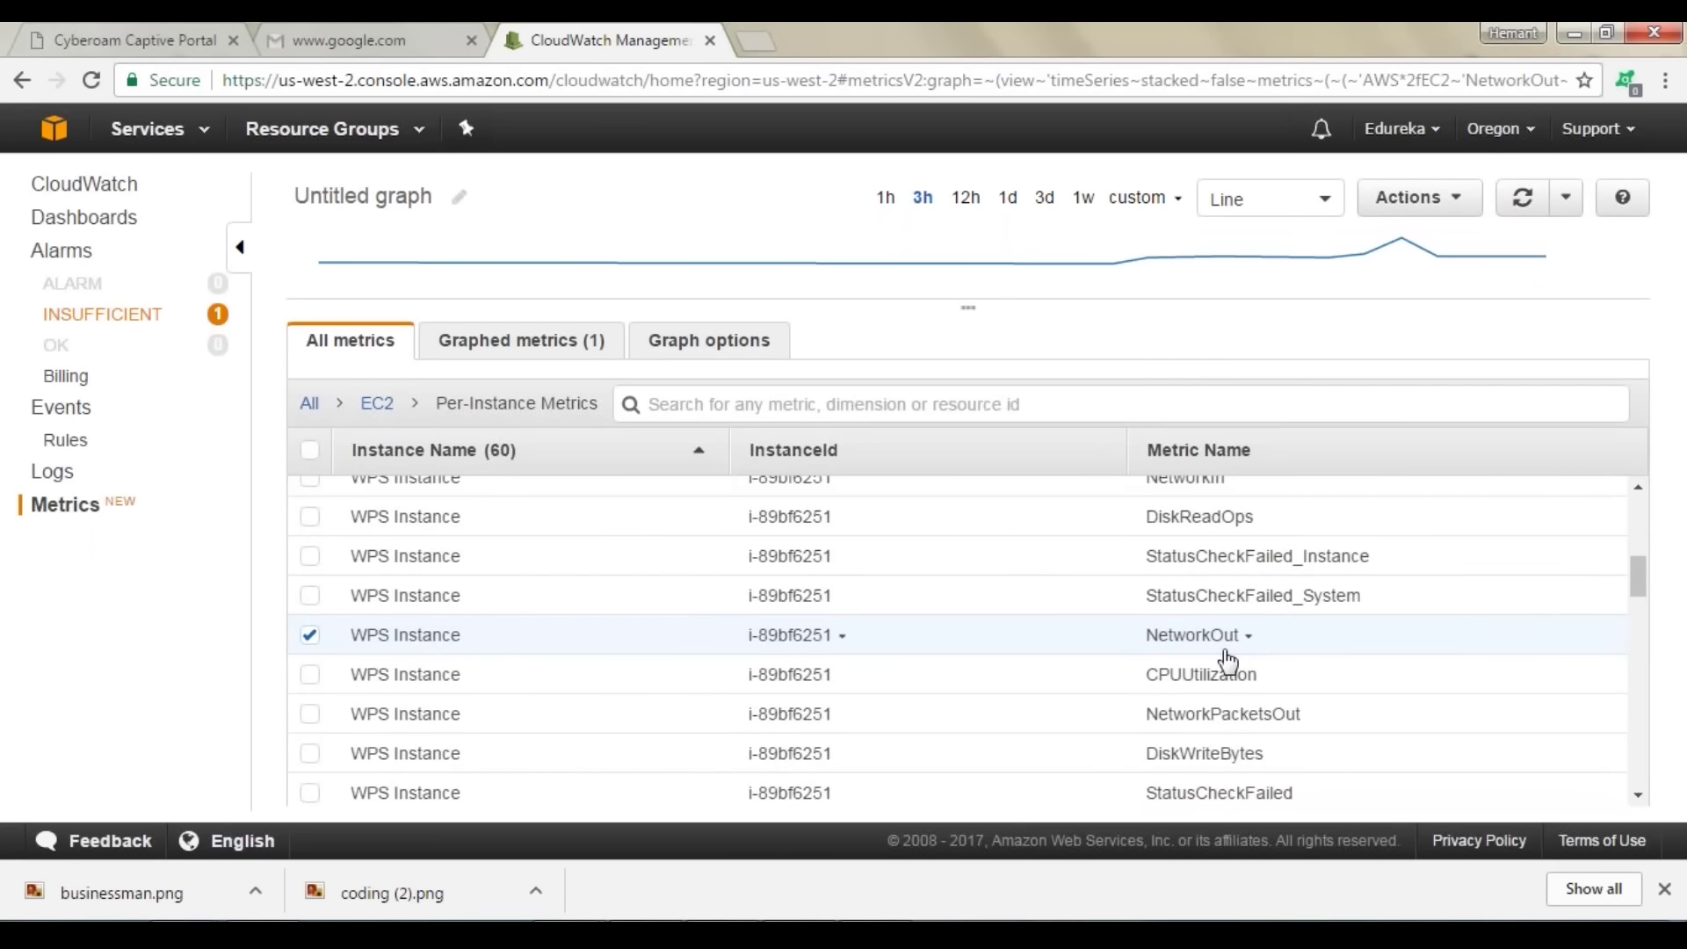
scroll(1168, 640, "up", 10)
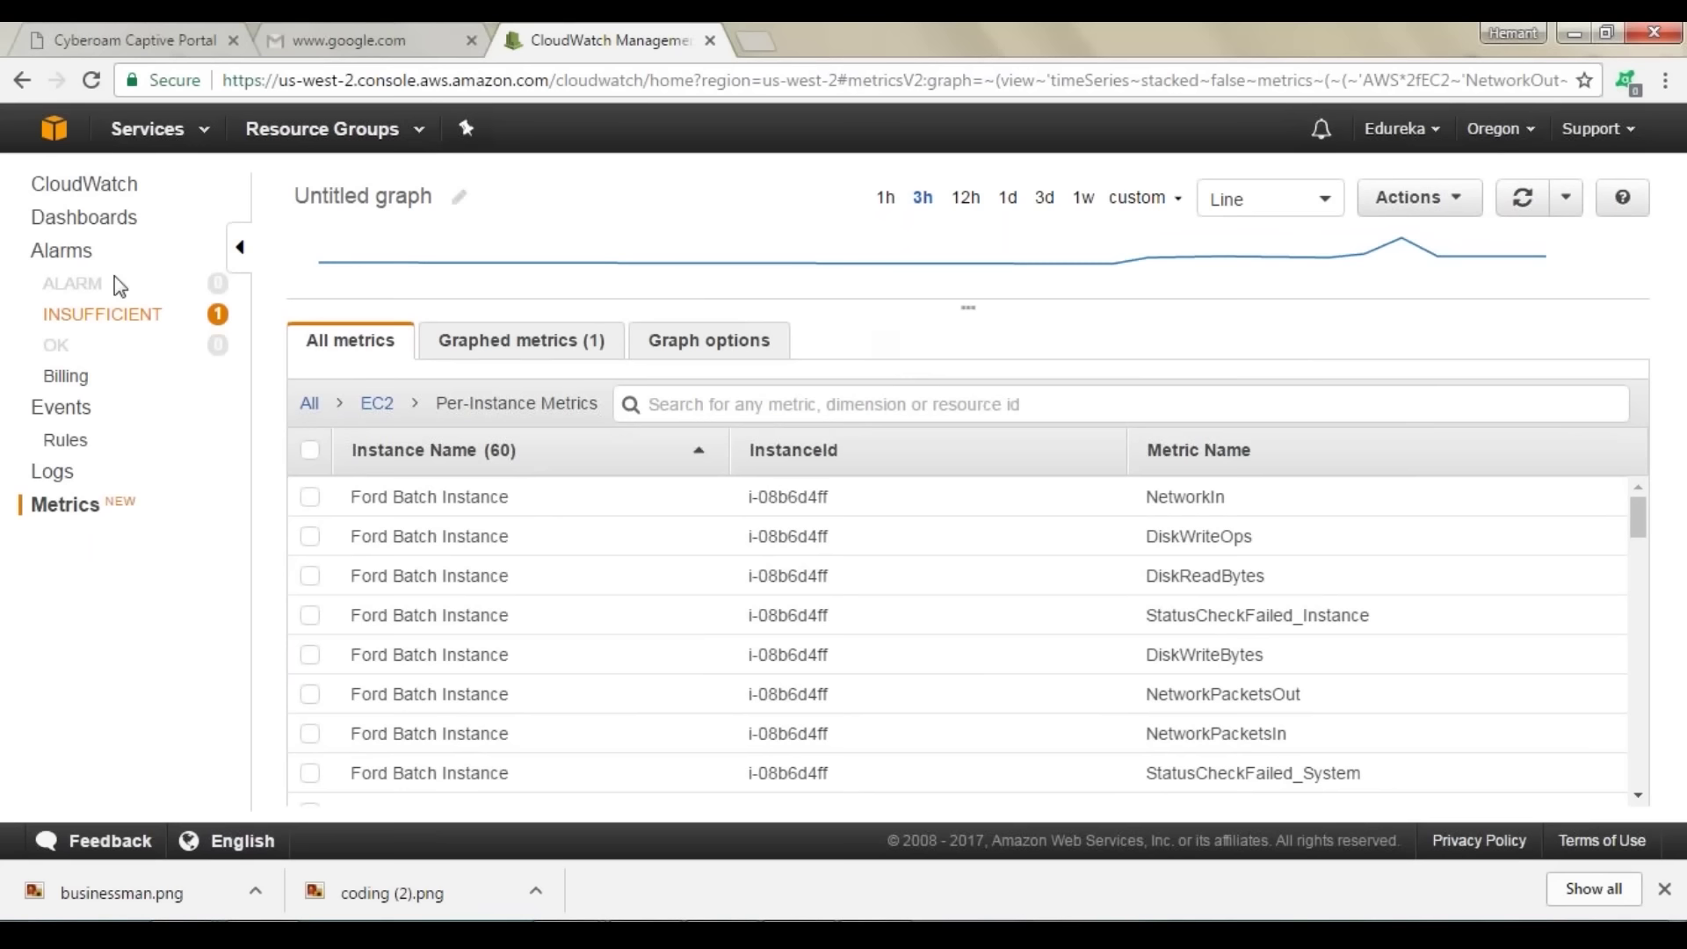
Step: From Alarms, create an alarm on the EC2 Per-Instance Metrics DiskReadBytes and advance to its threshold
left_click(66, 253)
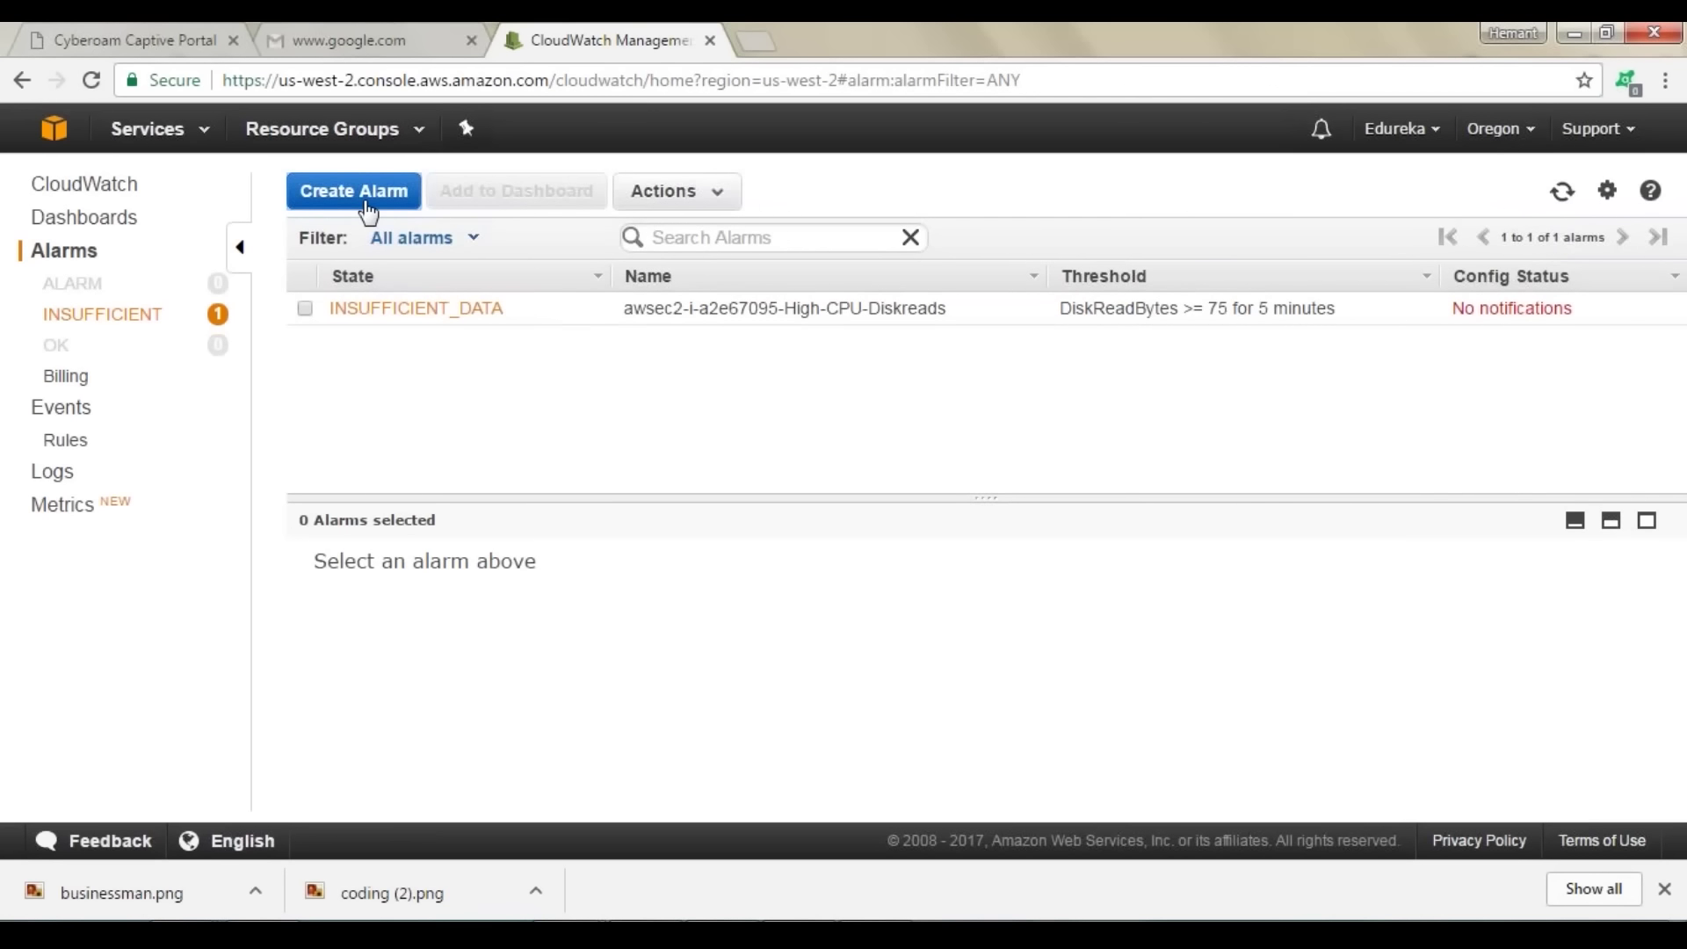
left_click(356, 192)
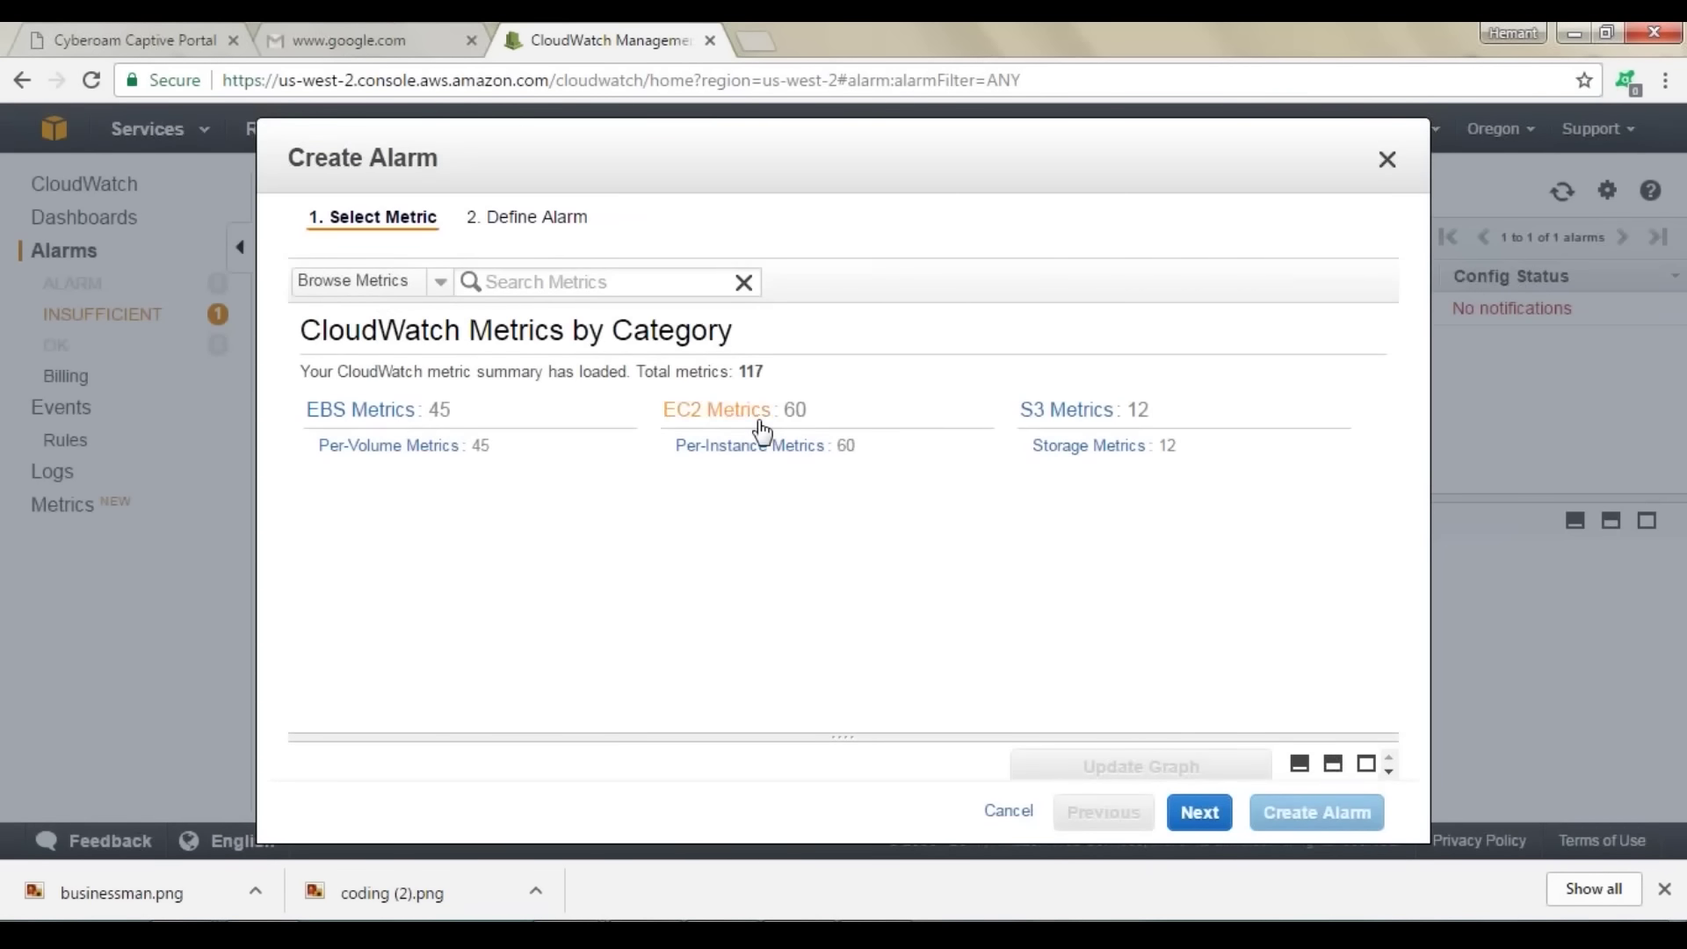
left_click(748, 447)
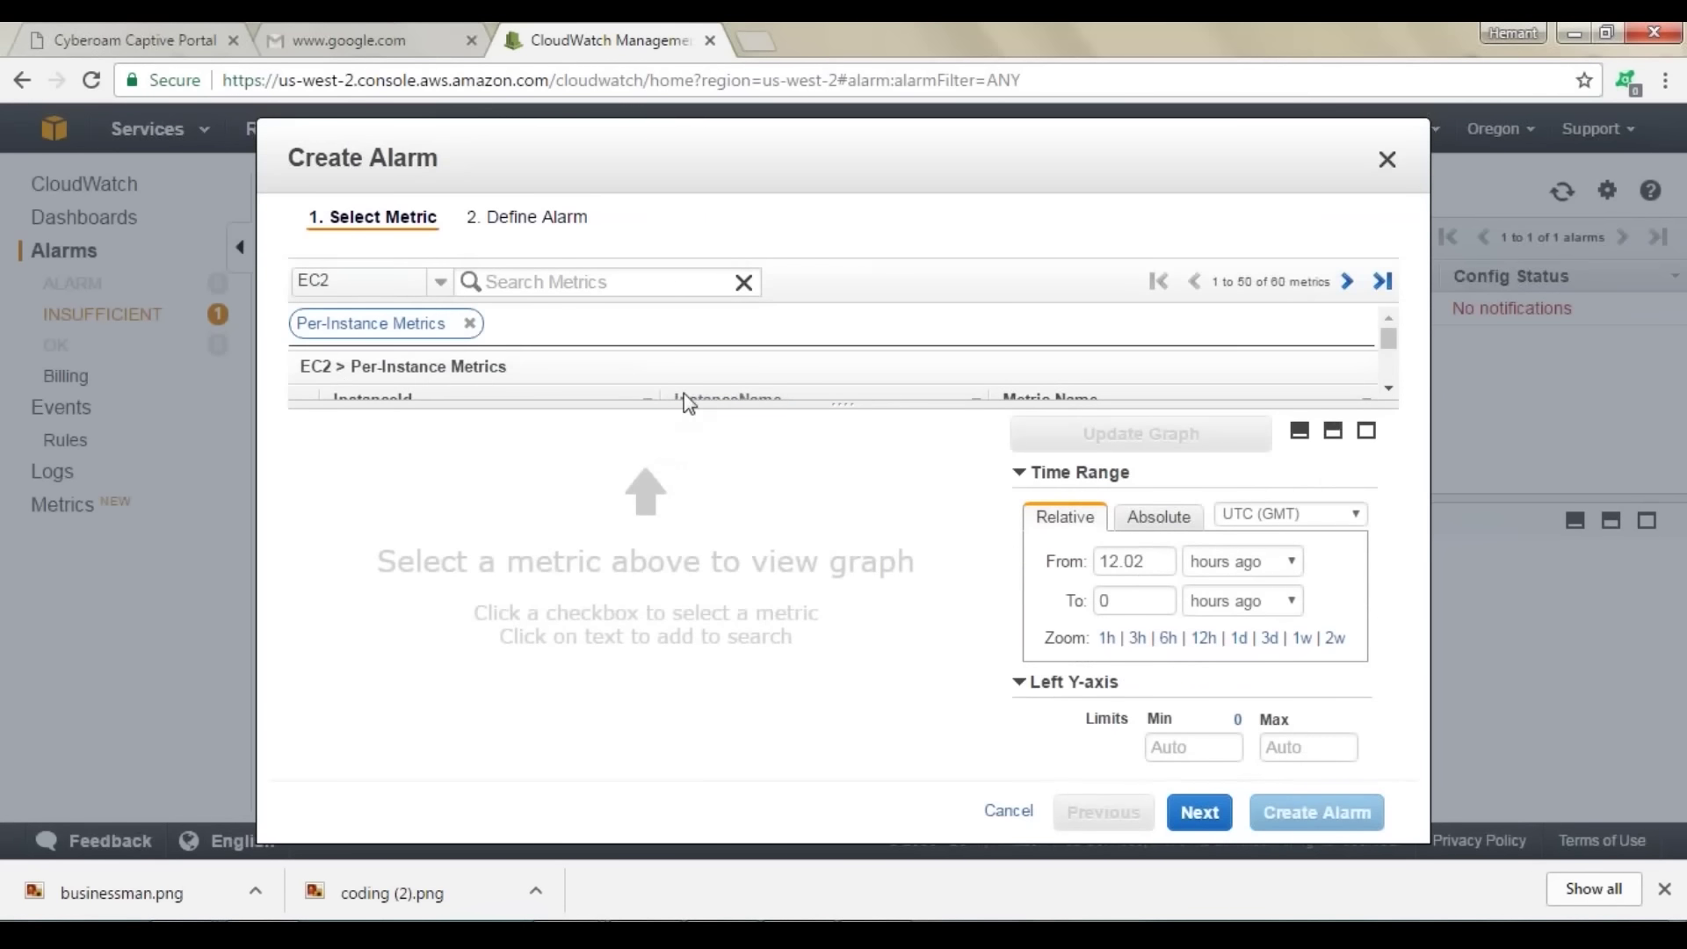
left_click_drag(846, 402, 843, 679)
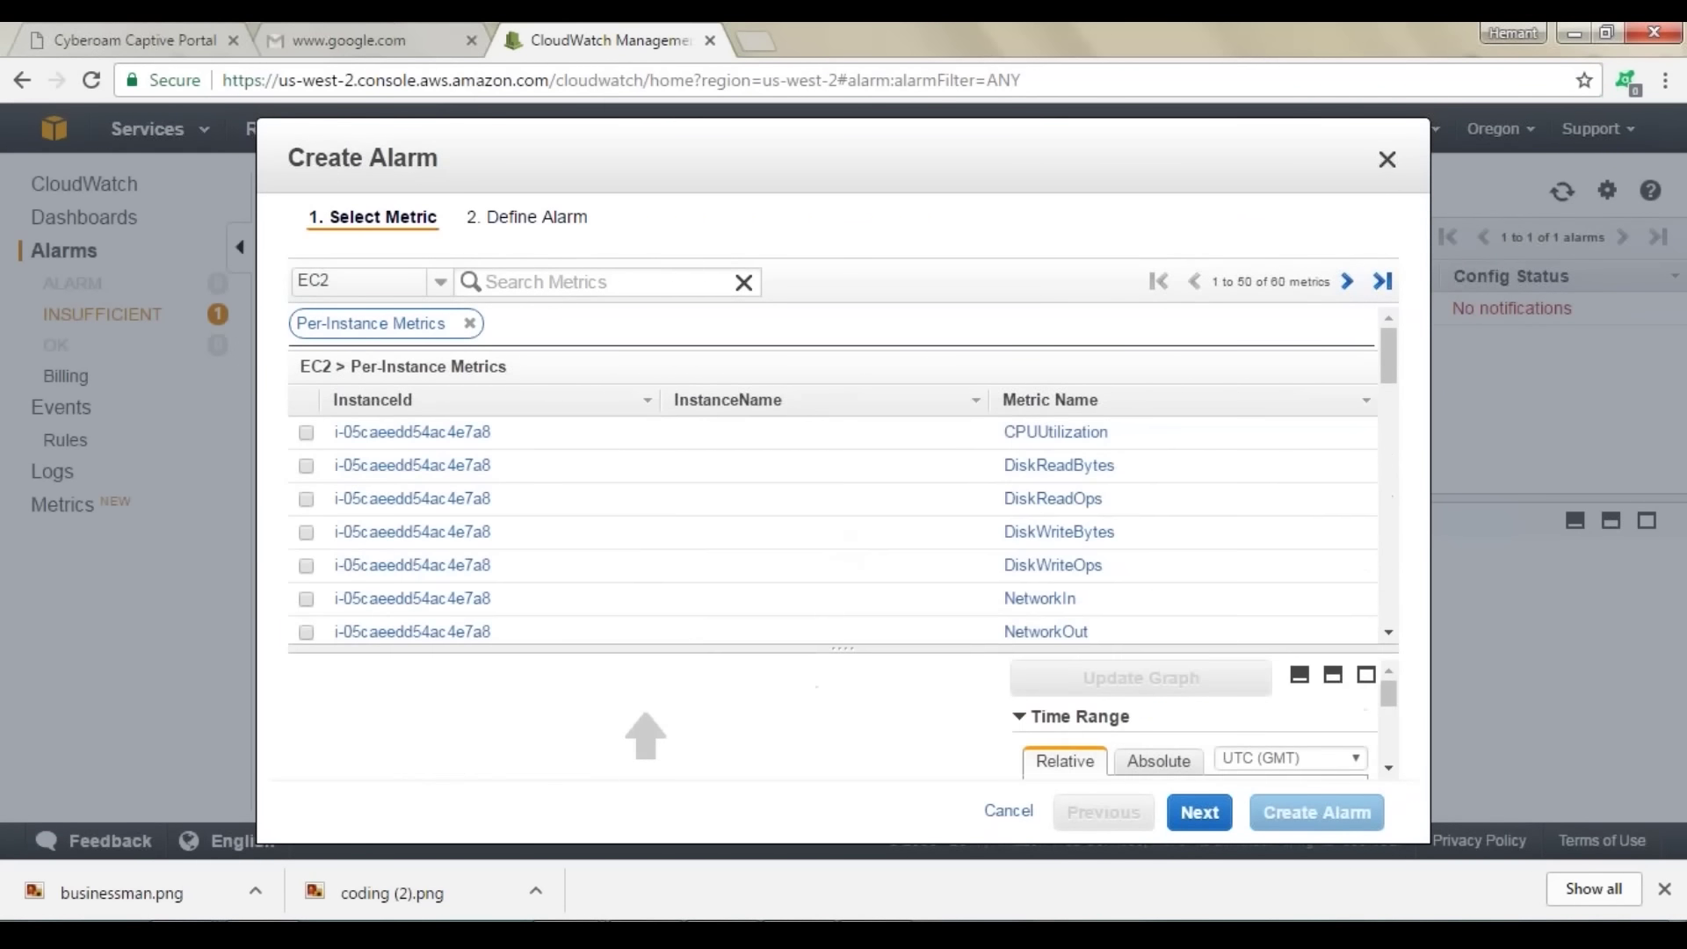
left_click(746, 466)
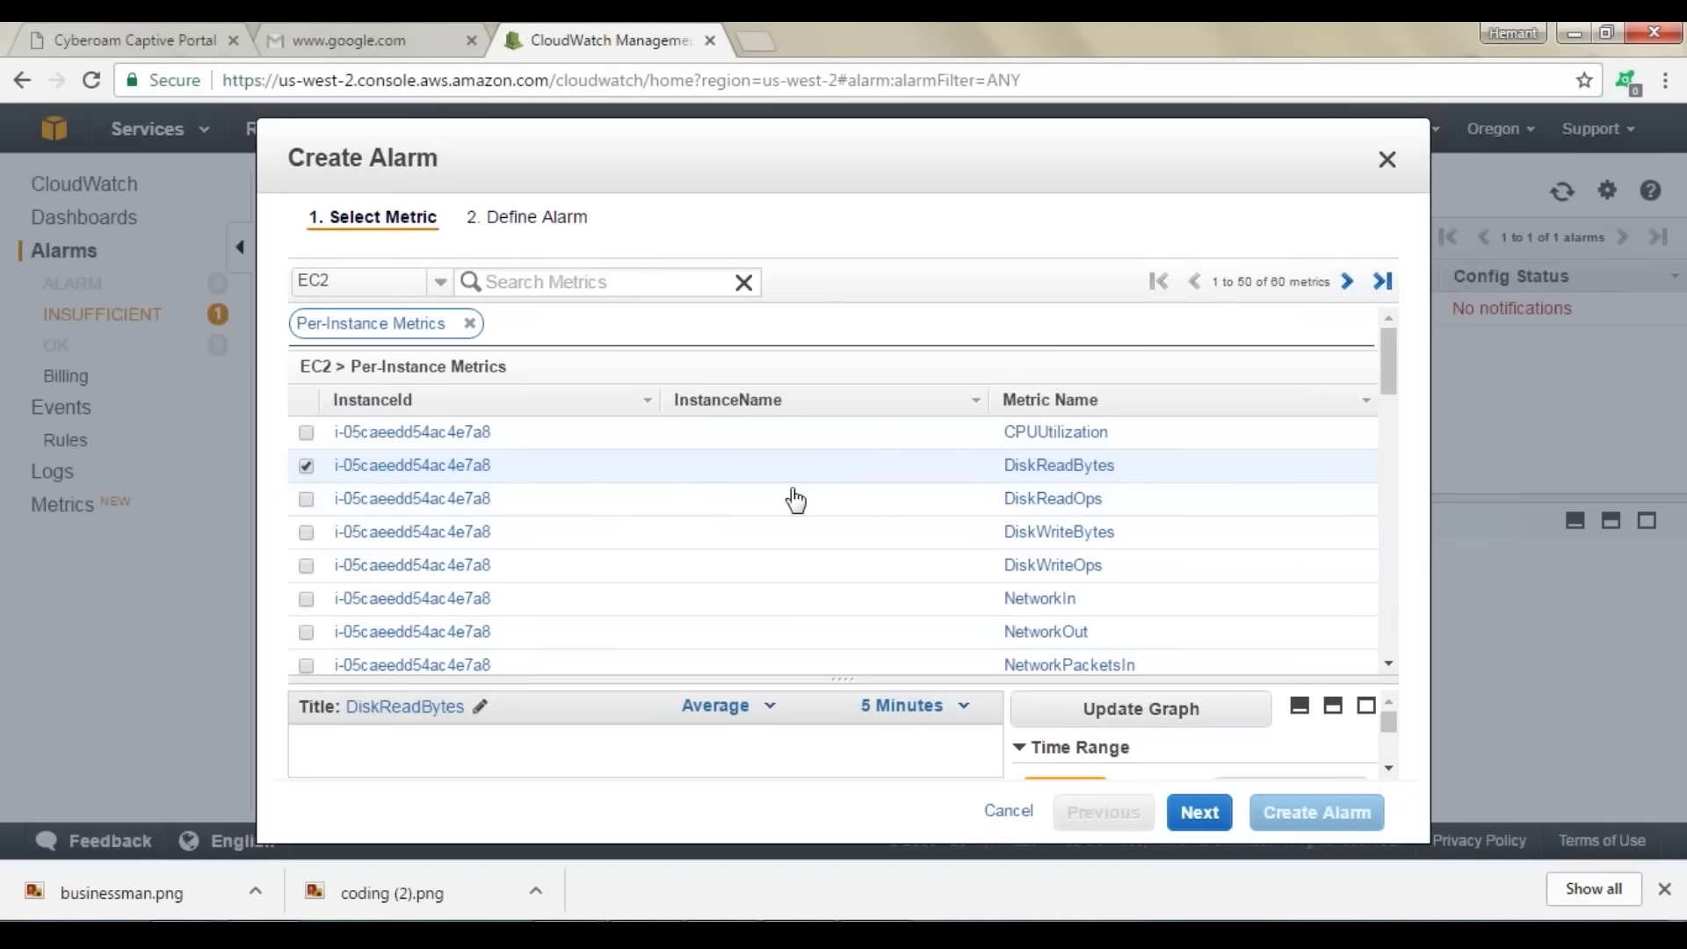
left_click_drag(849, 684, 844, 437)
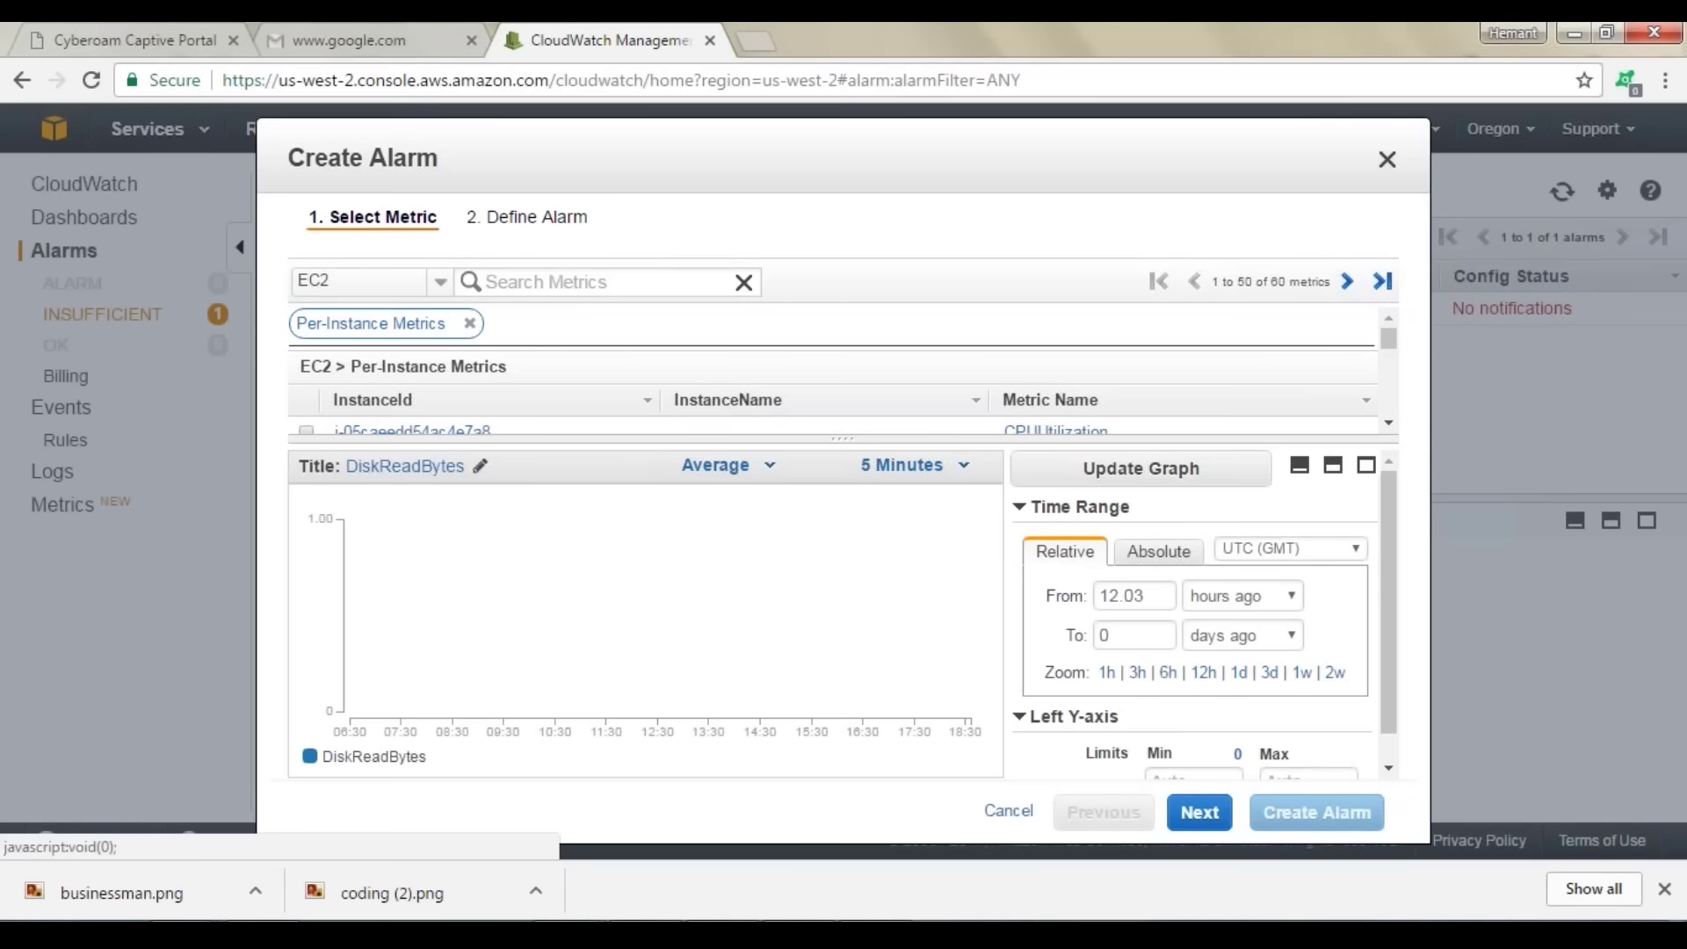
left_click(1198, 810)
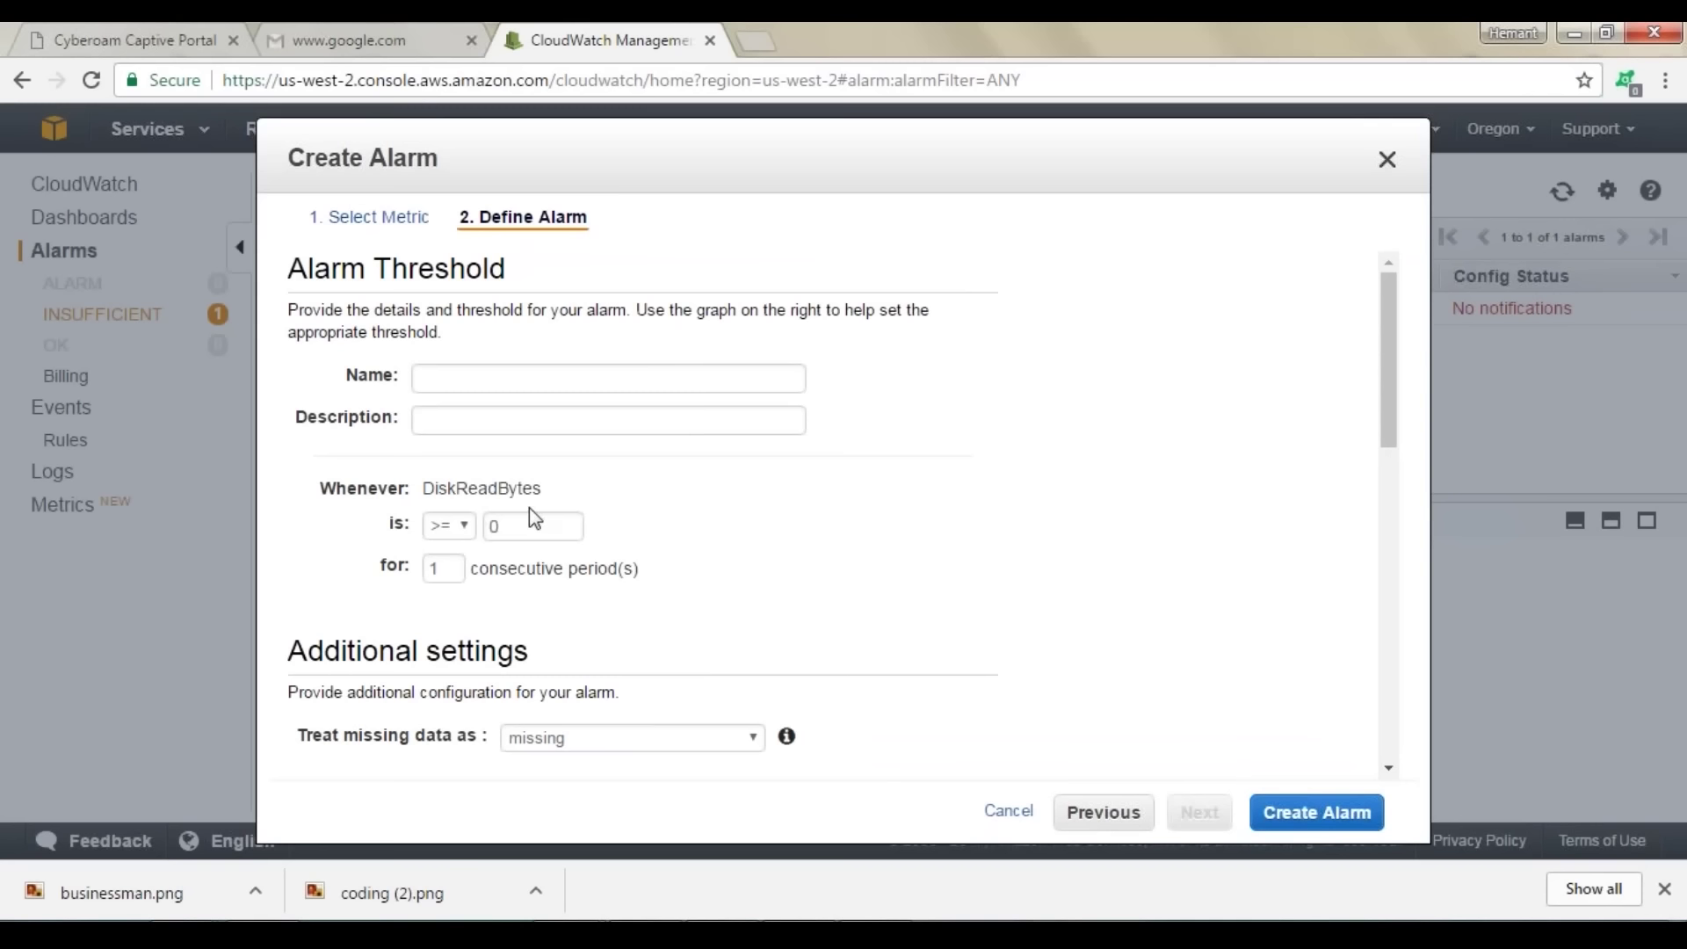
scroll(687, 494, "down", 3)
scroll(694, 503, "down", 3)
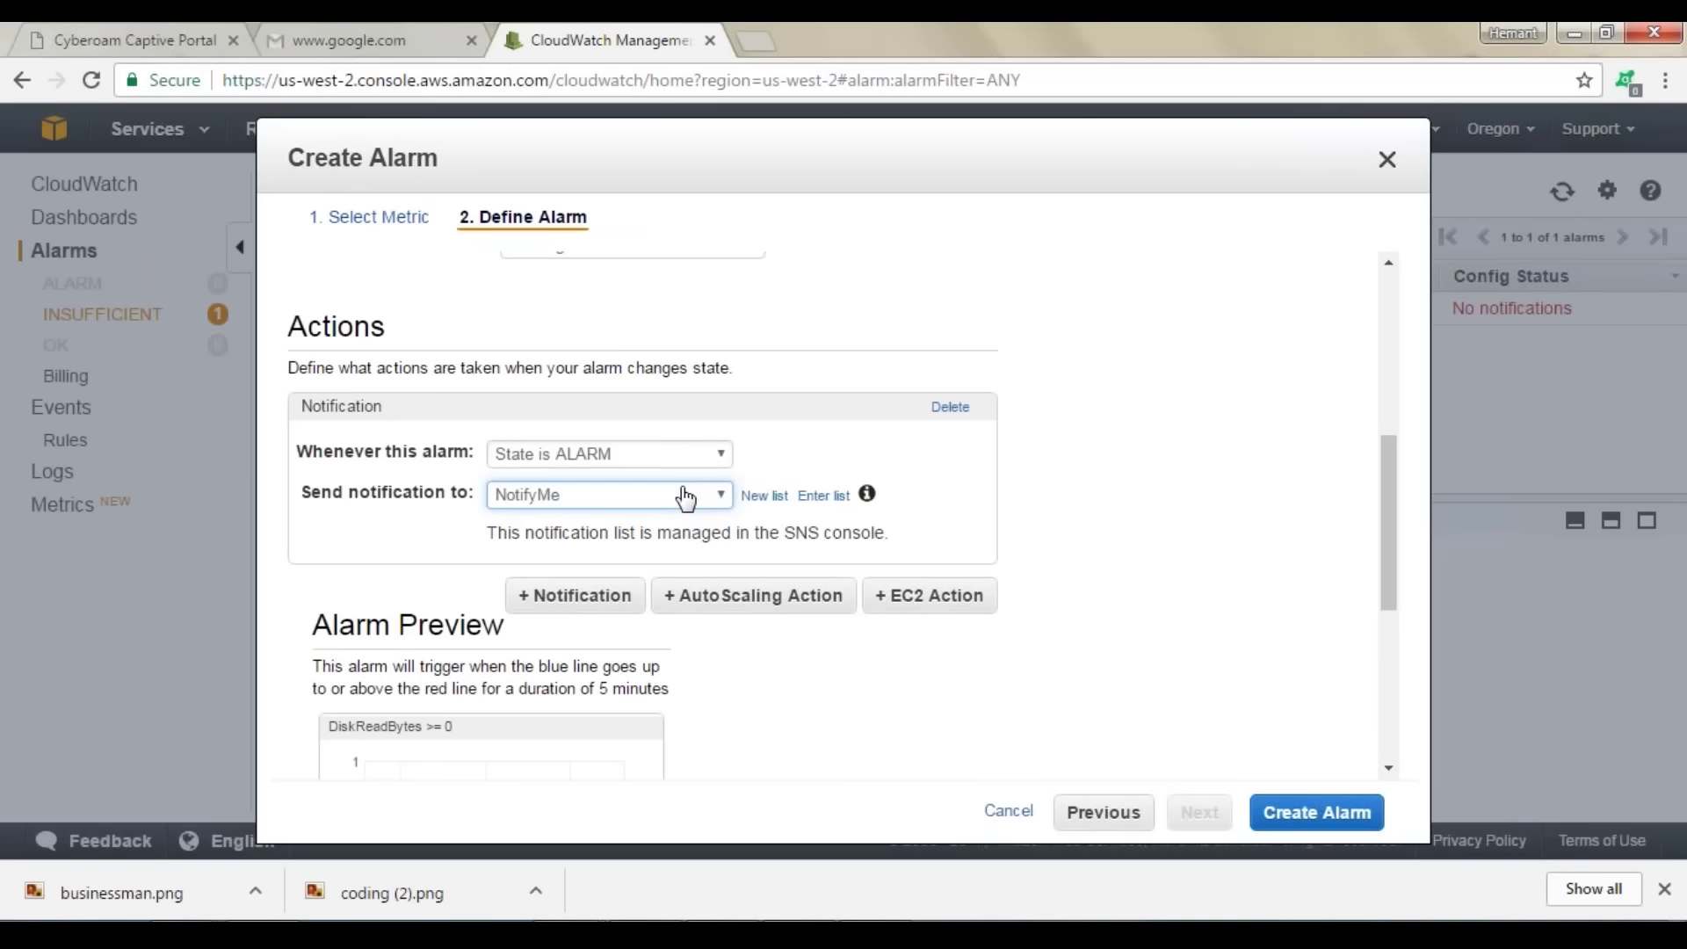
left_click(583, 459)
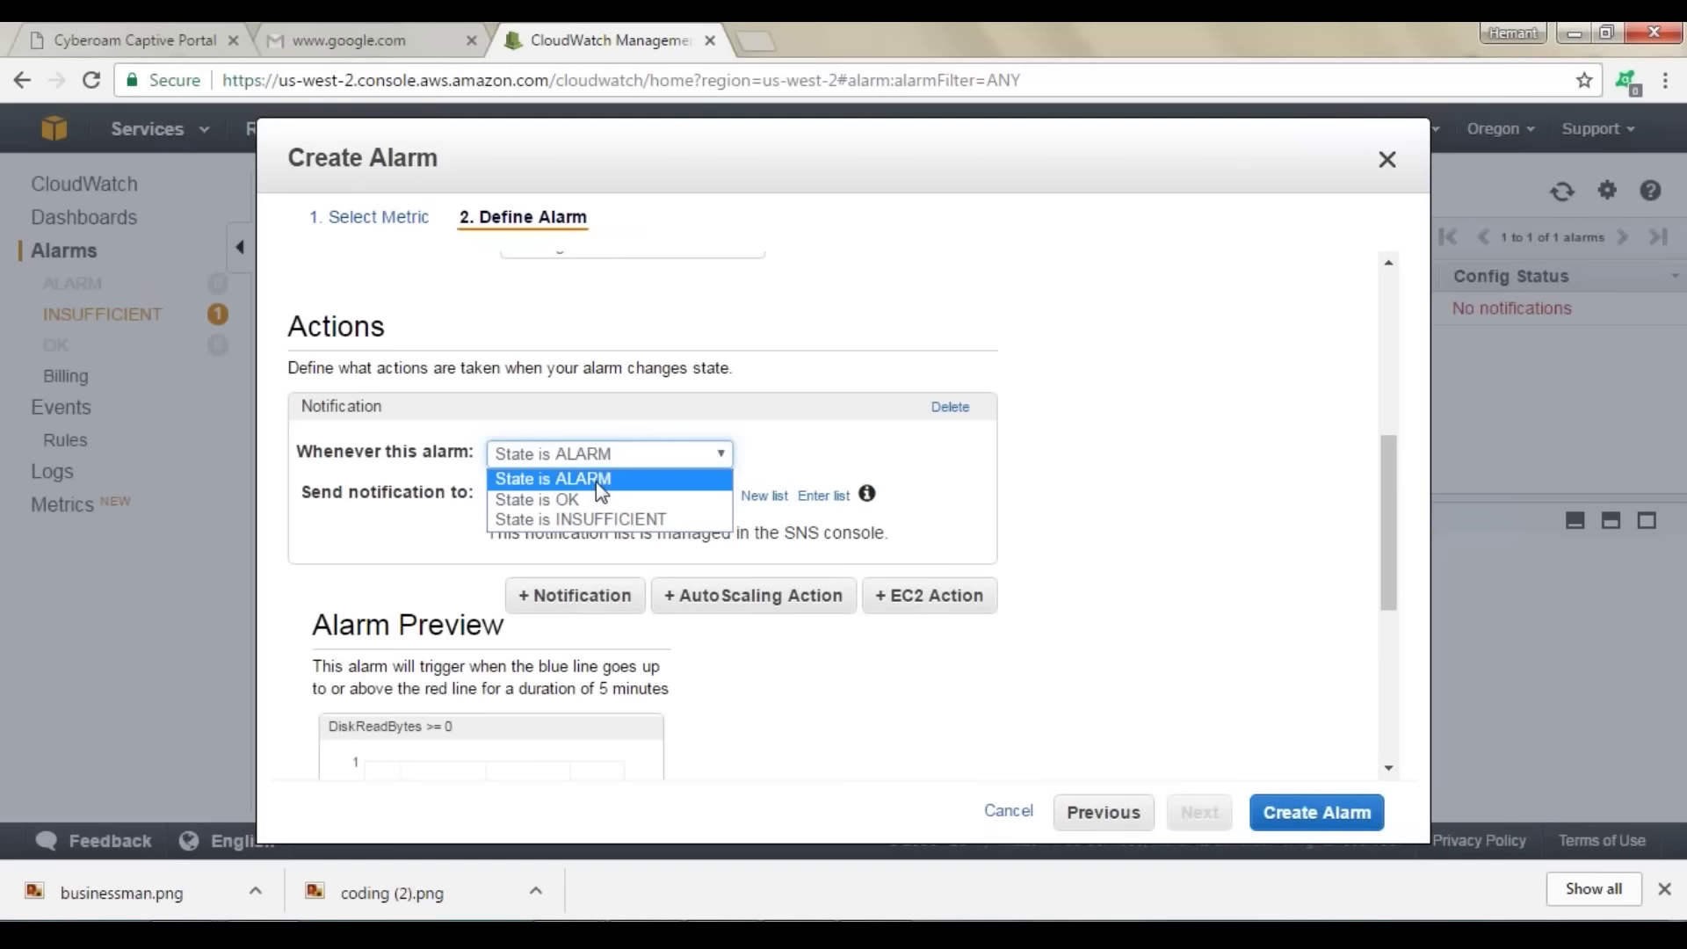
left_click(600, 481)
left_click(589, 491)
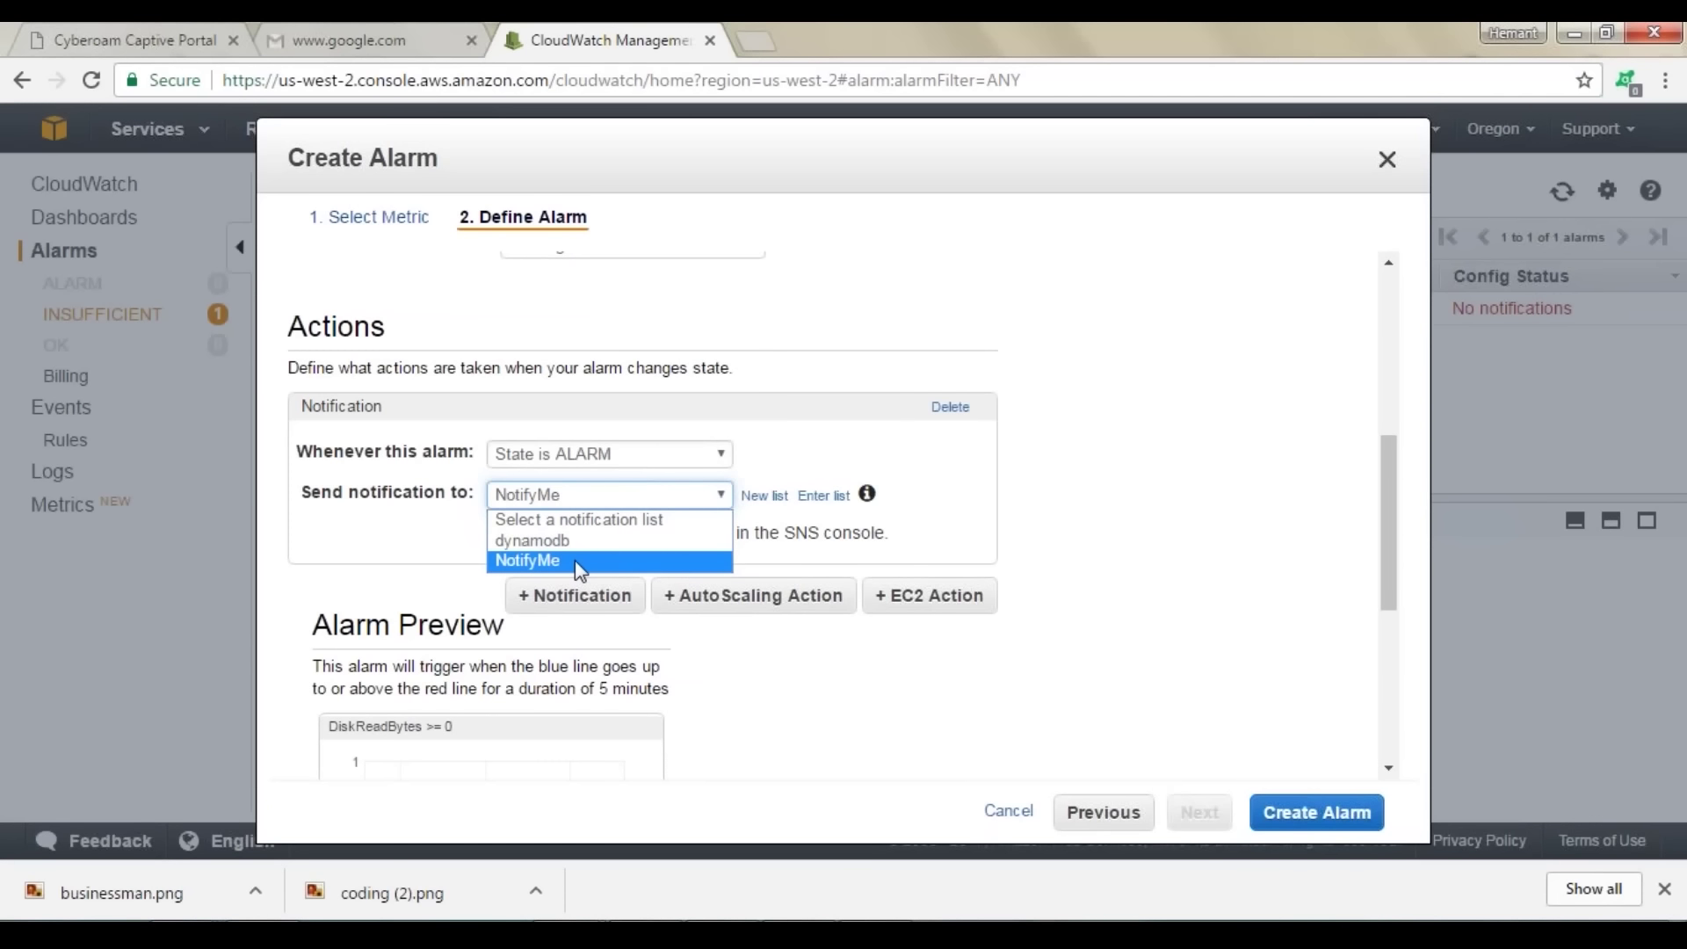
left_click(575, 562)
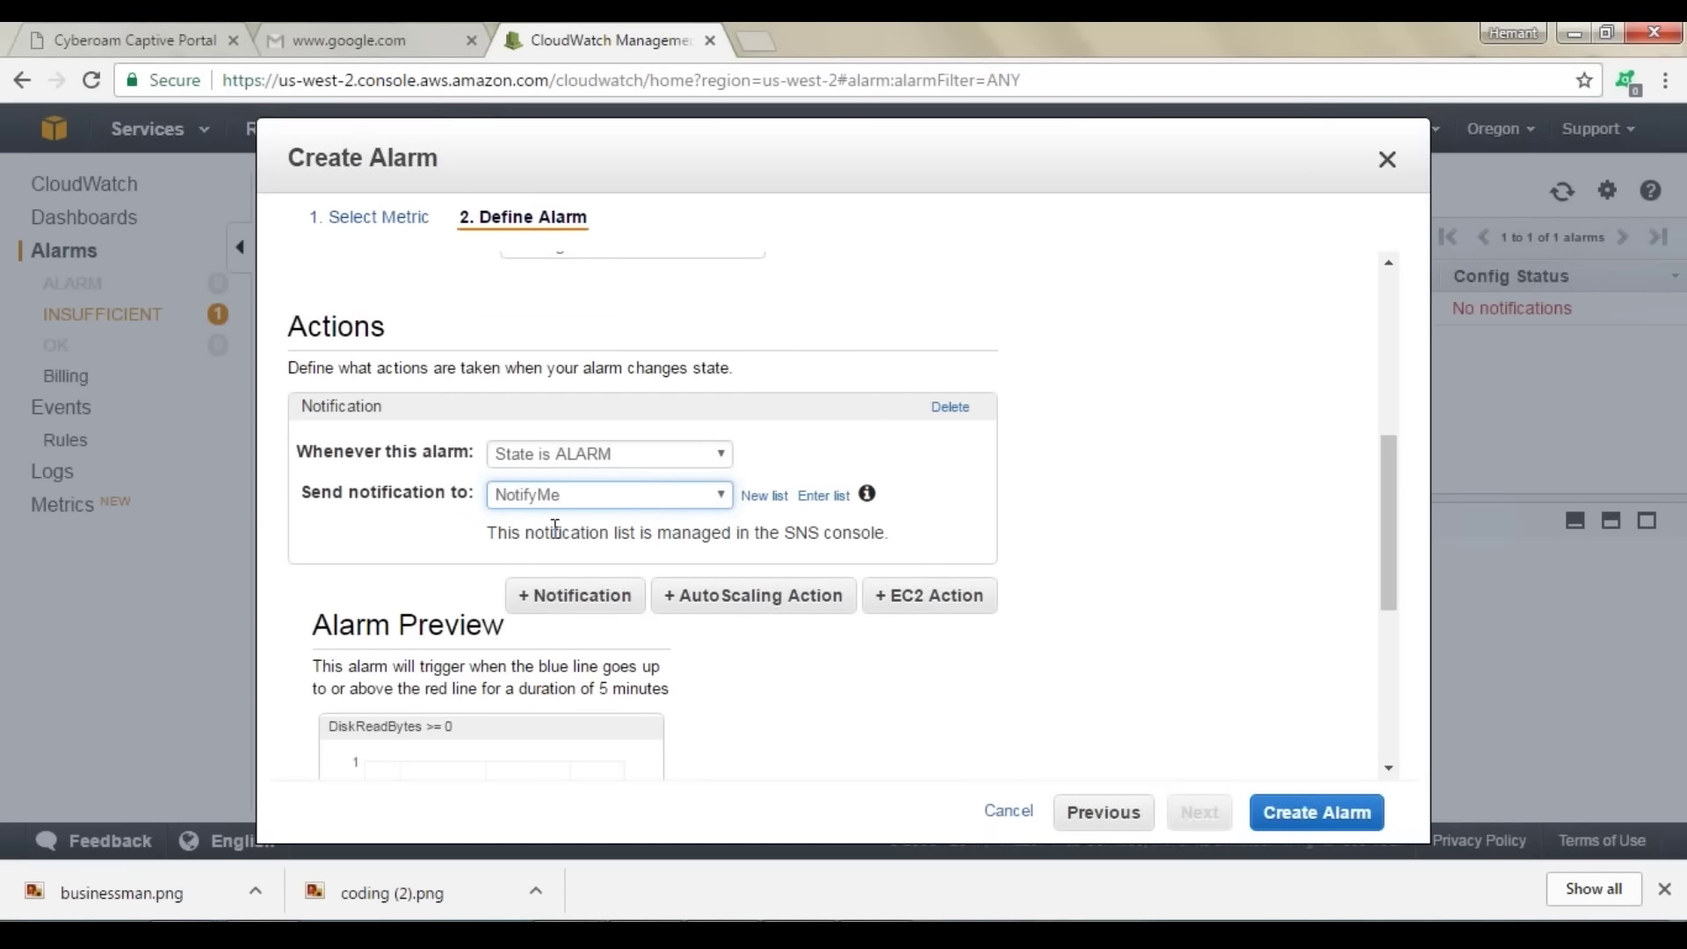
scroll(641, 461, "up", 5)
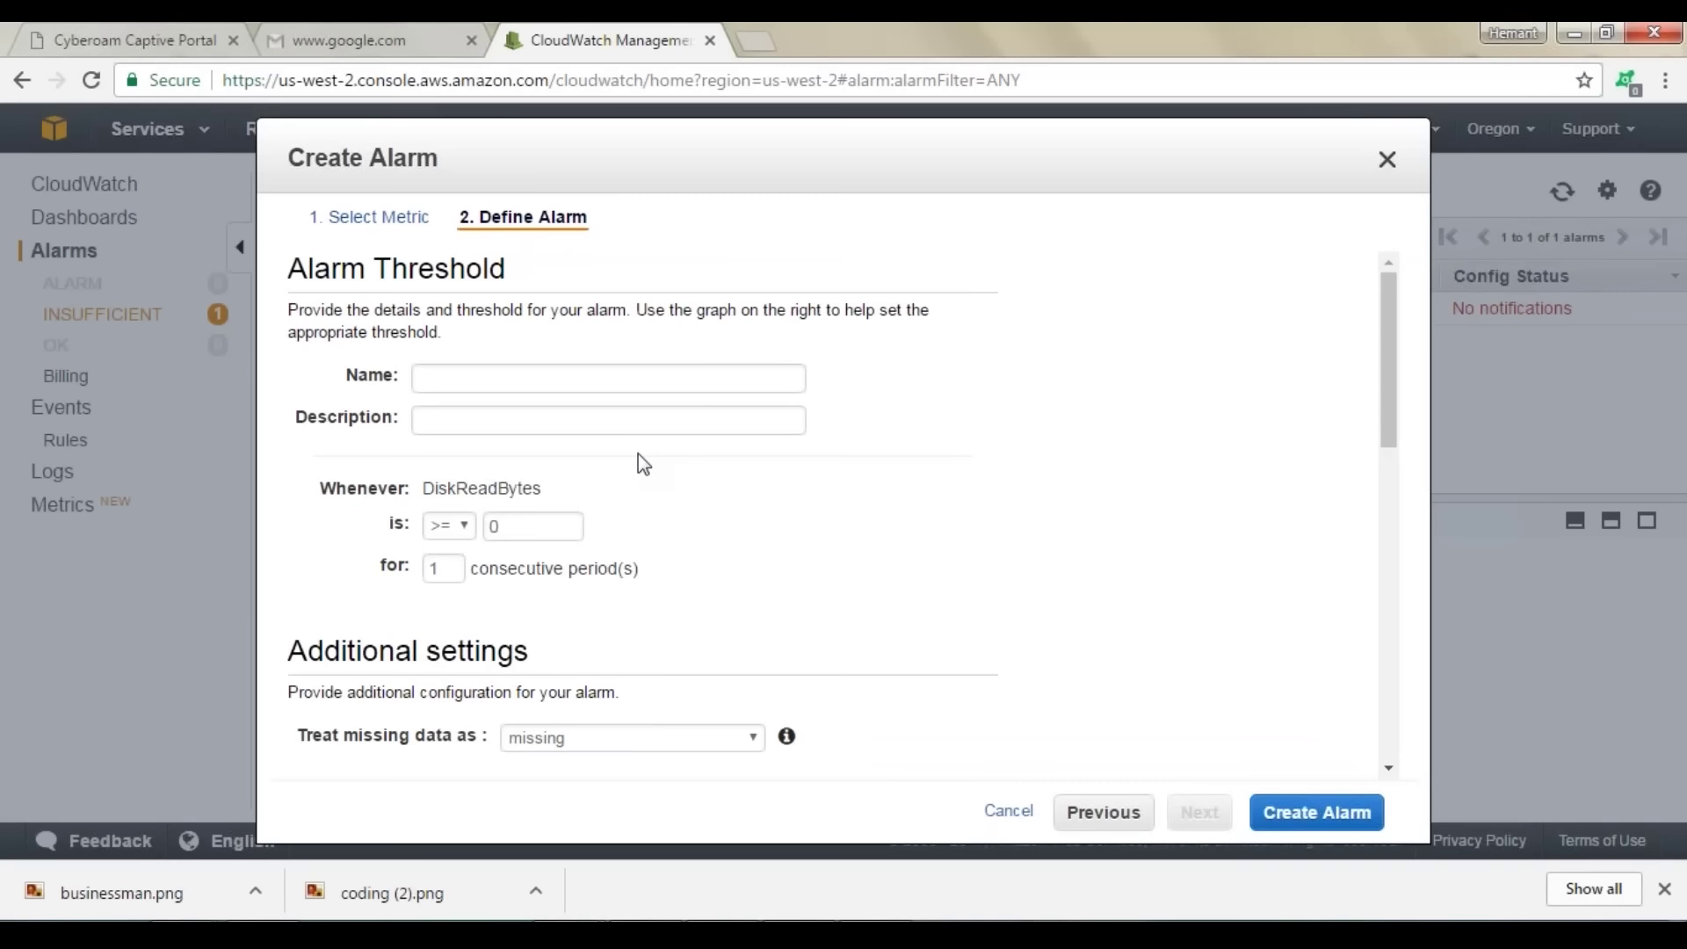
Step: Close the Create Alarm dialog without saving, returning to the alarms list
scroll(638, 453, "down", 4)
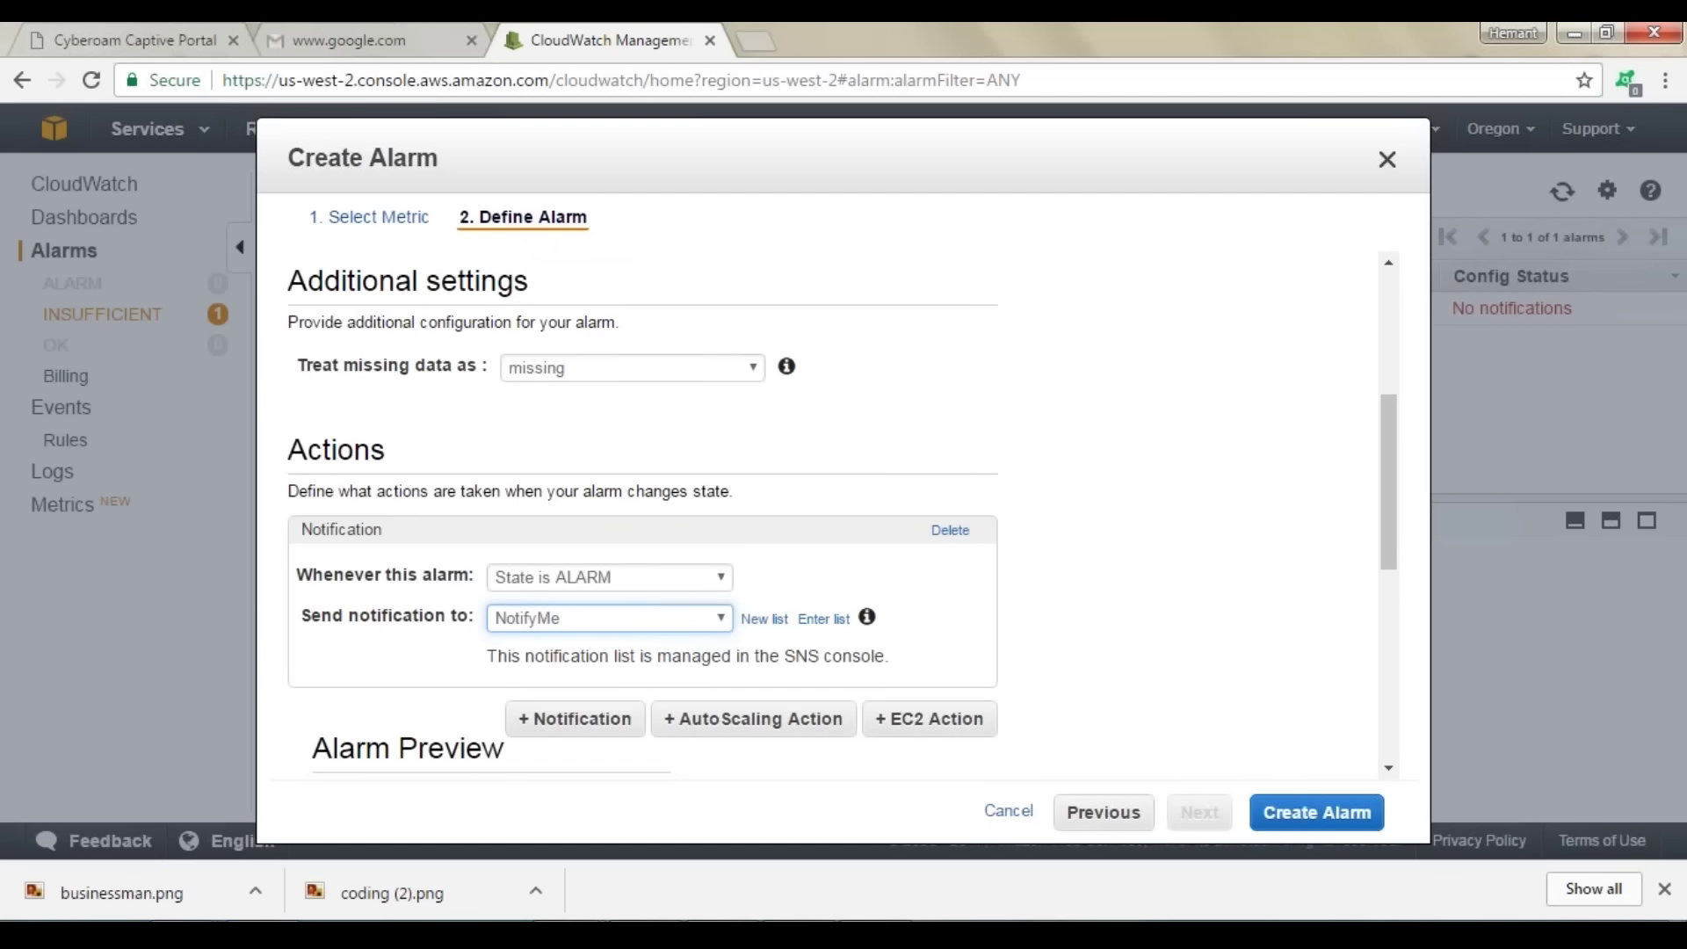
left_click(1388, 159)
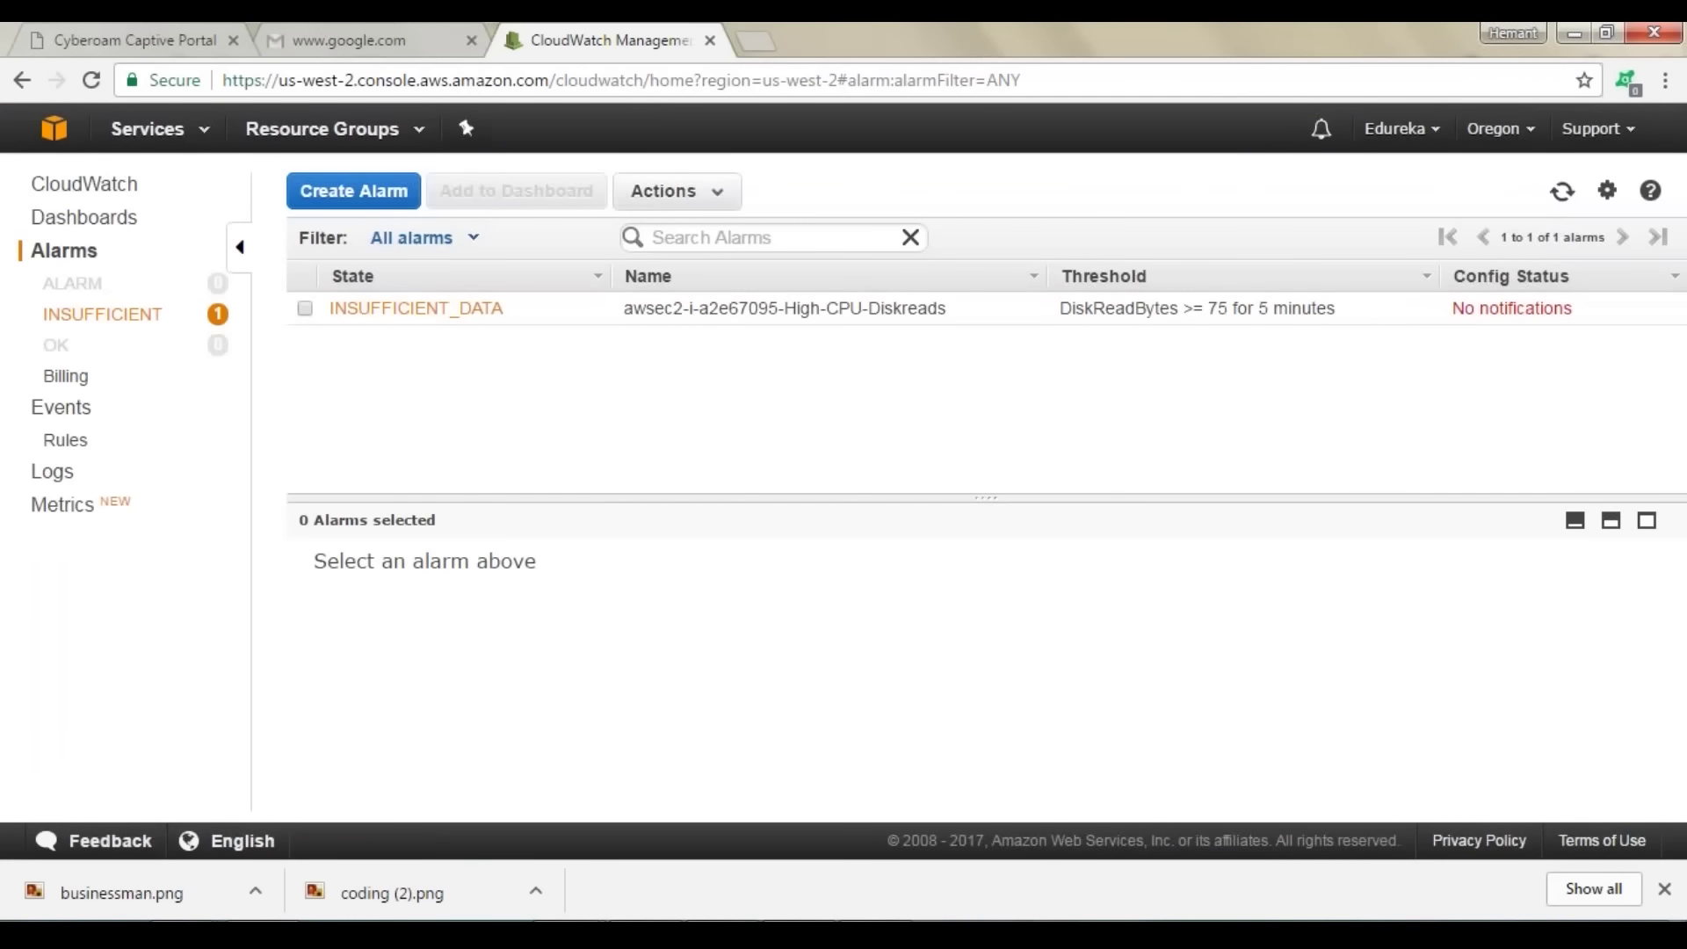
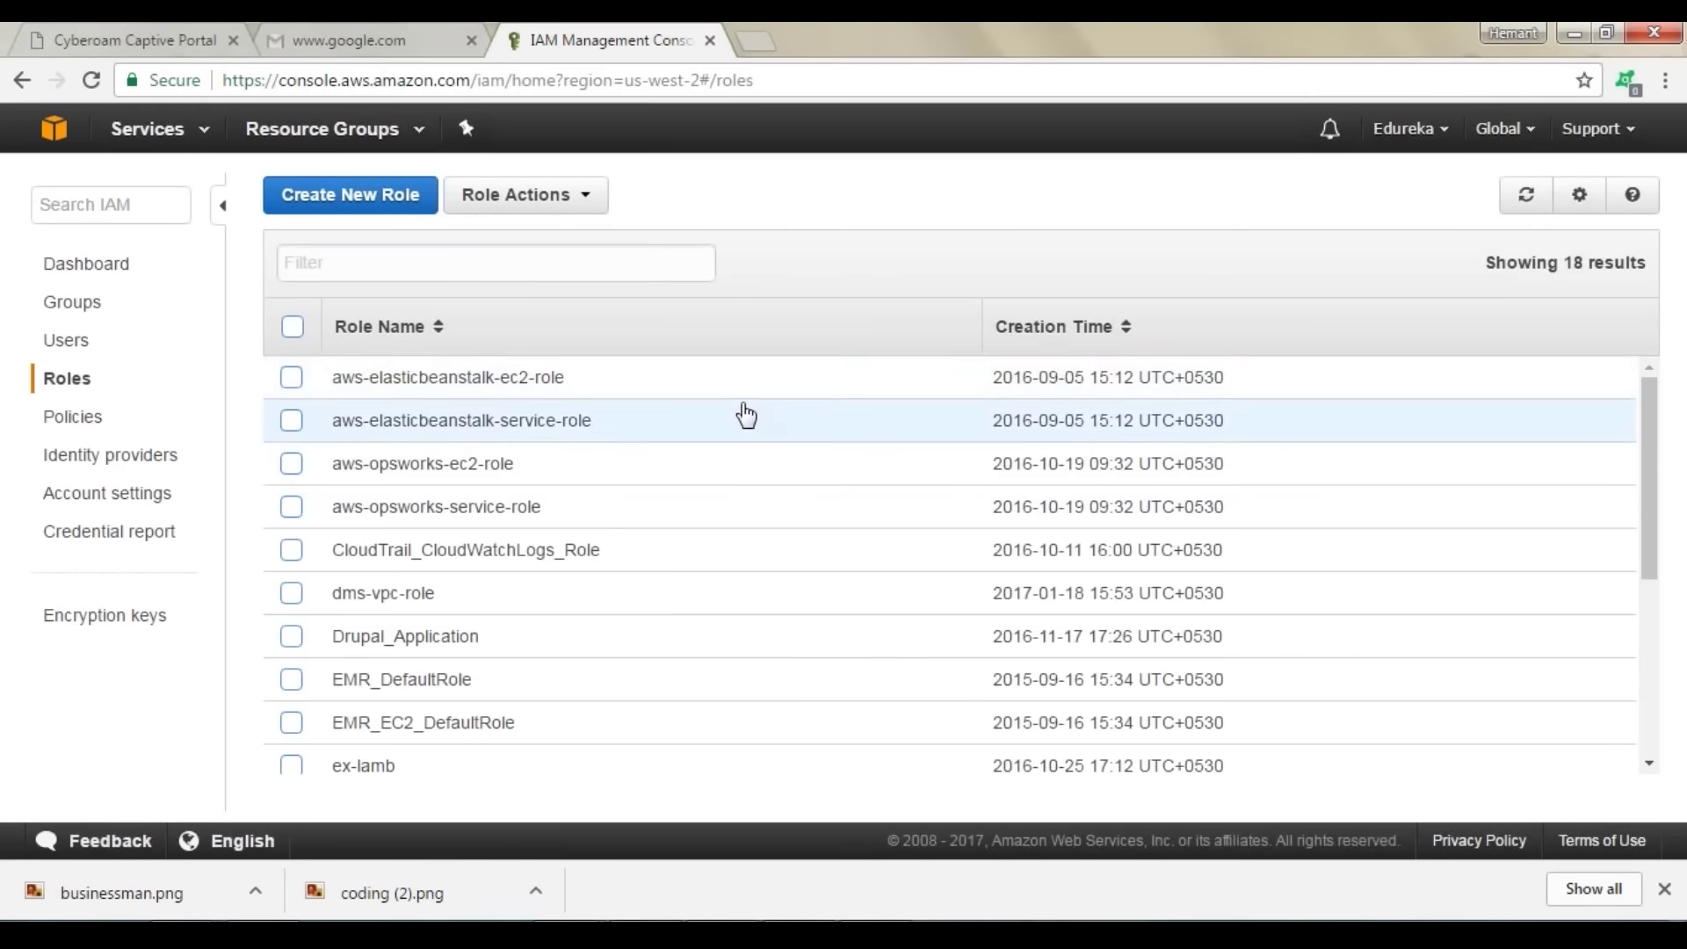
scroll(761, 501, "up", 3)
scroll(765, 514, "up", 1)
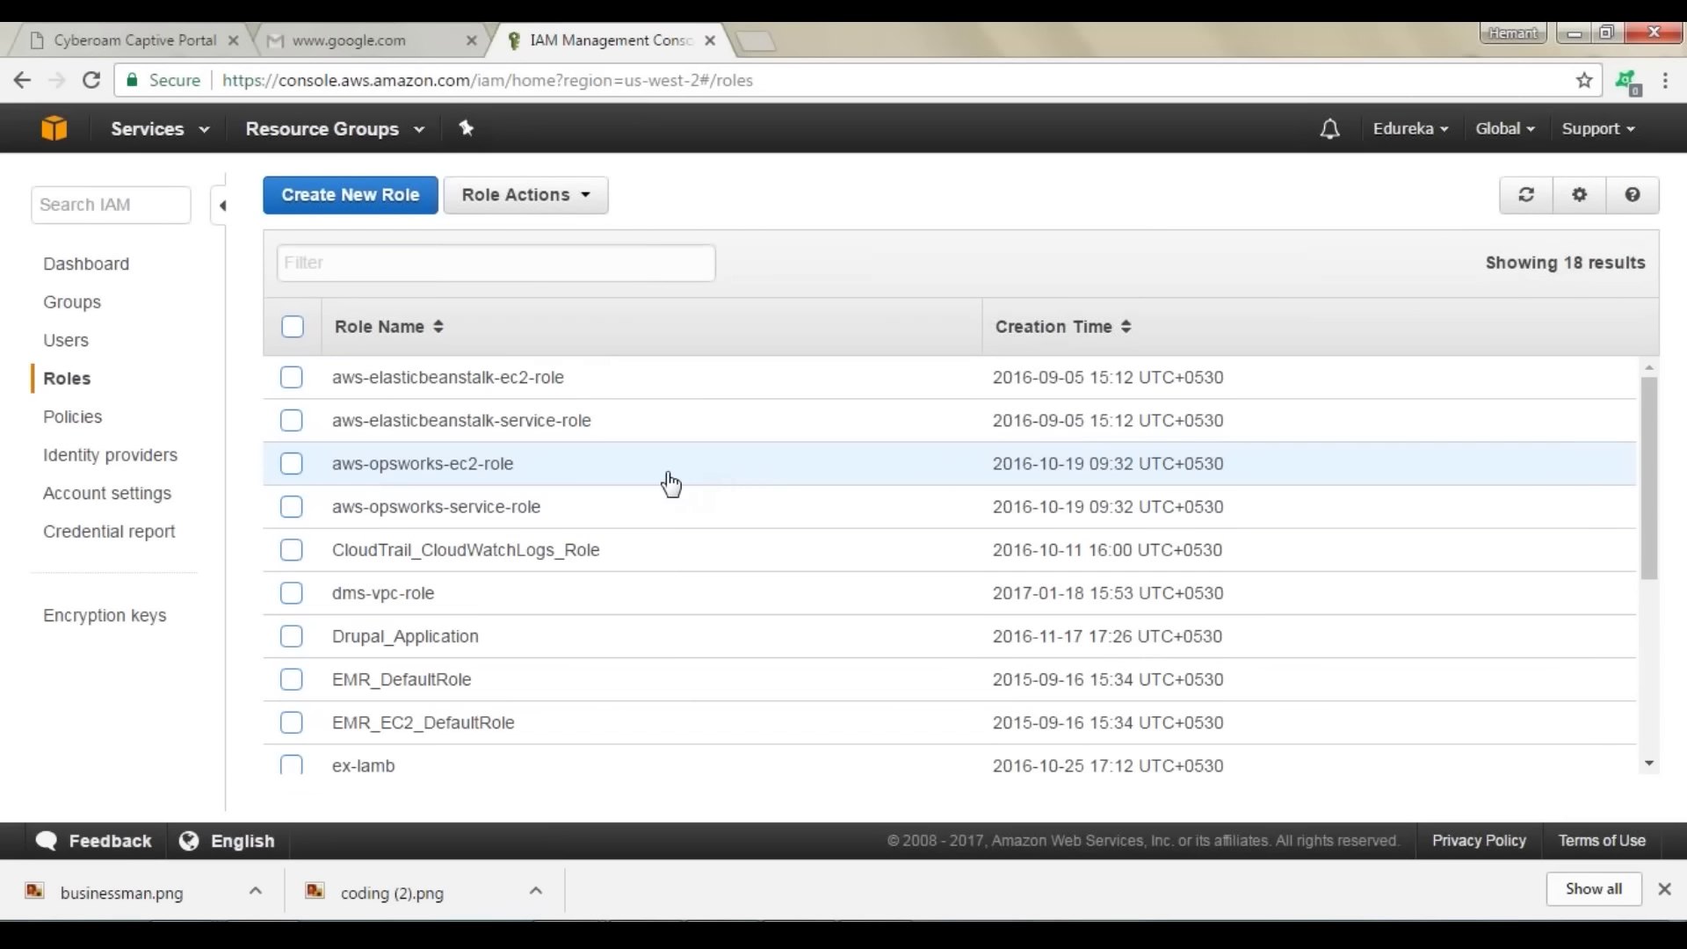
scroll(659, 457, "down", 2)
scroll(660, 455, "up", 2)
left_click(293, 384)
scroll(1152, 726, "down", 4)
scroll(922, 539, "up", 4)
left_click(422, 378)
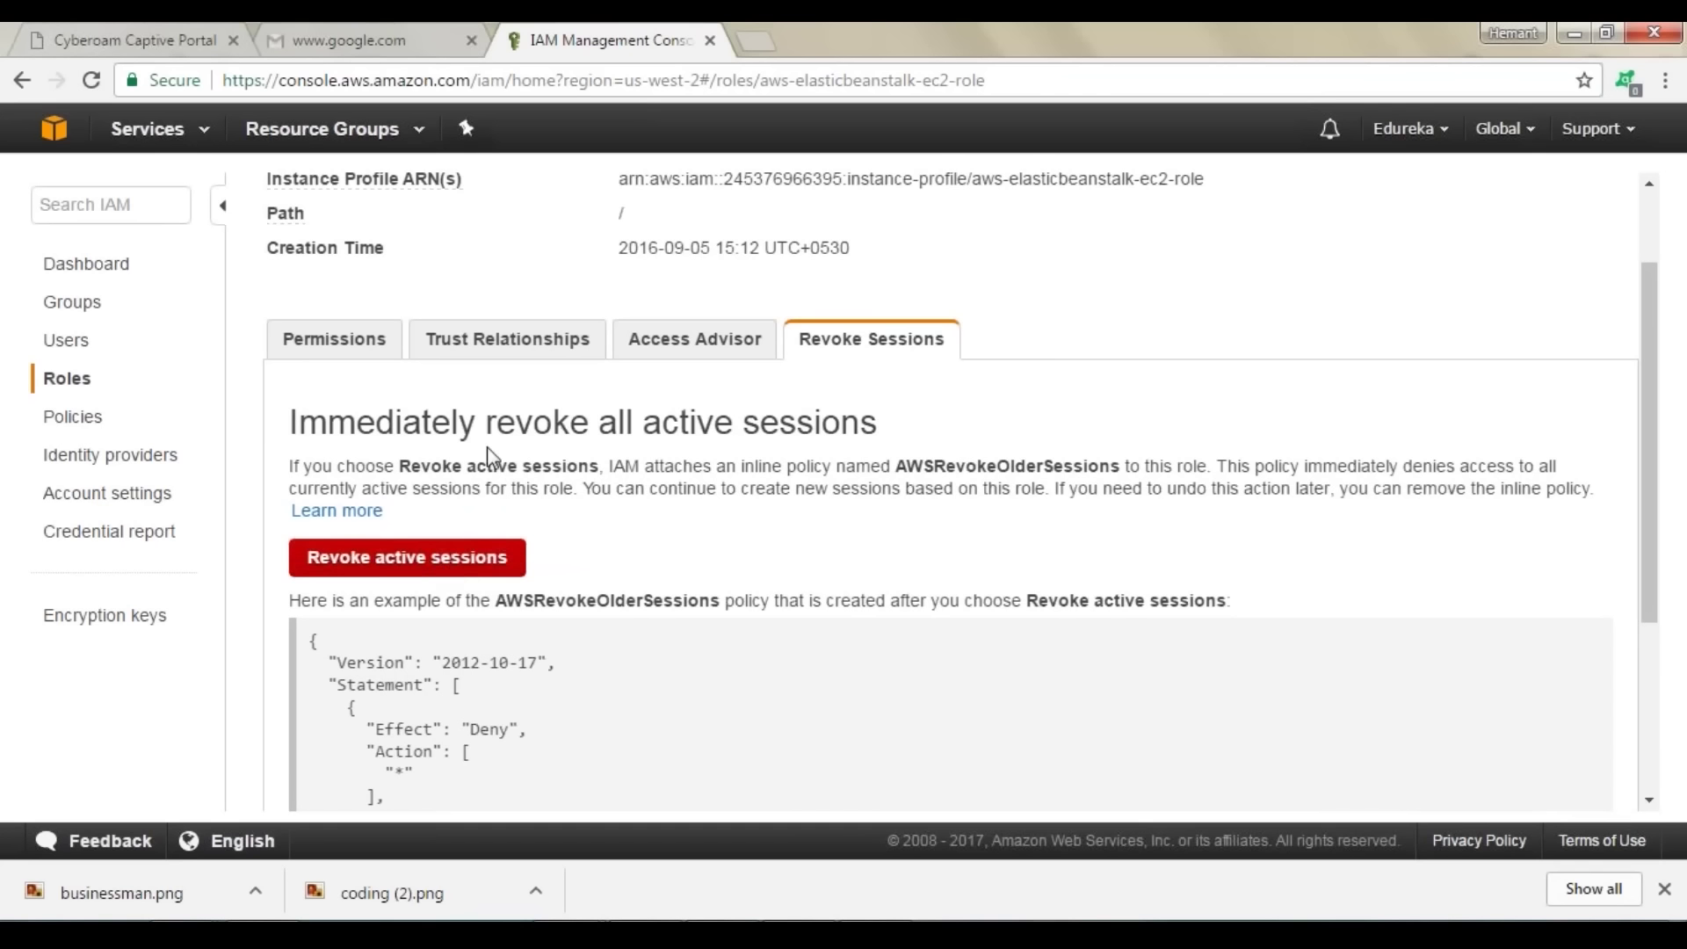
left_click(98, 265)
left_click(771, 378)
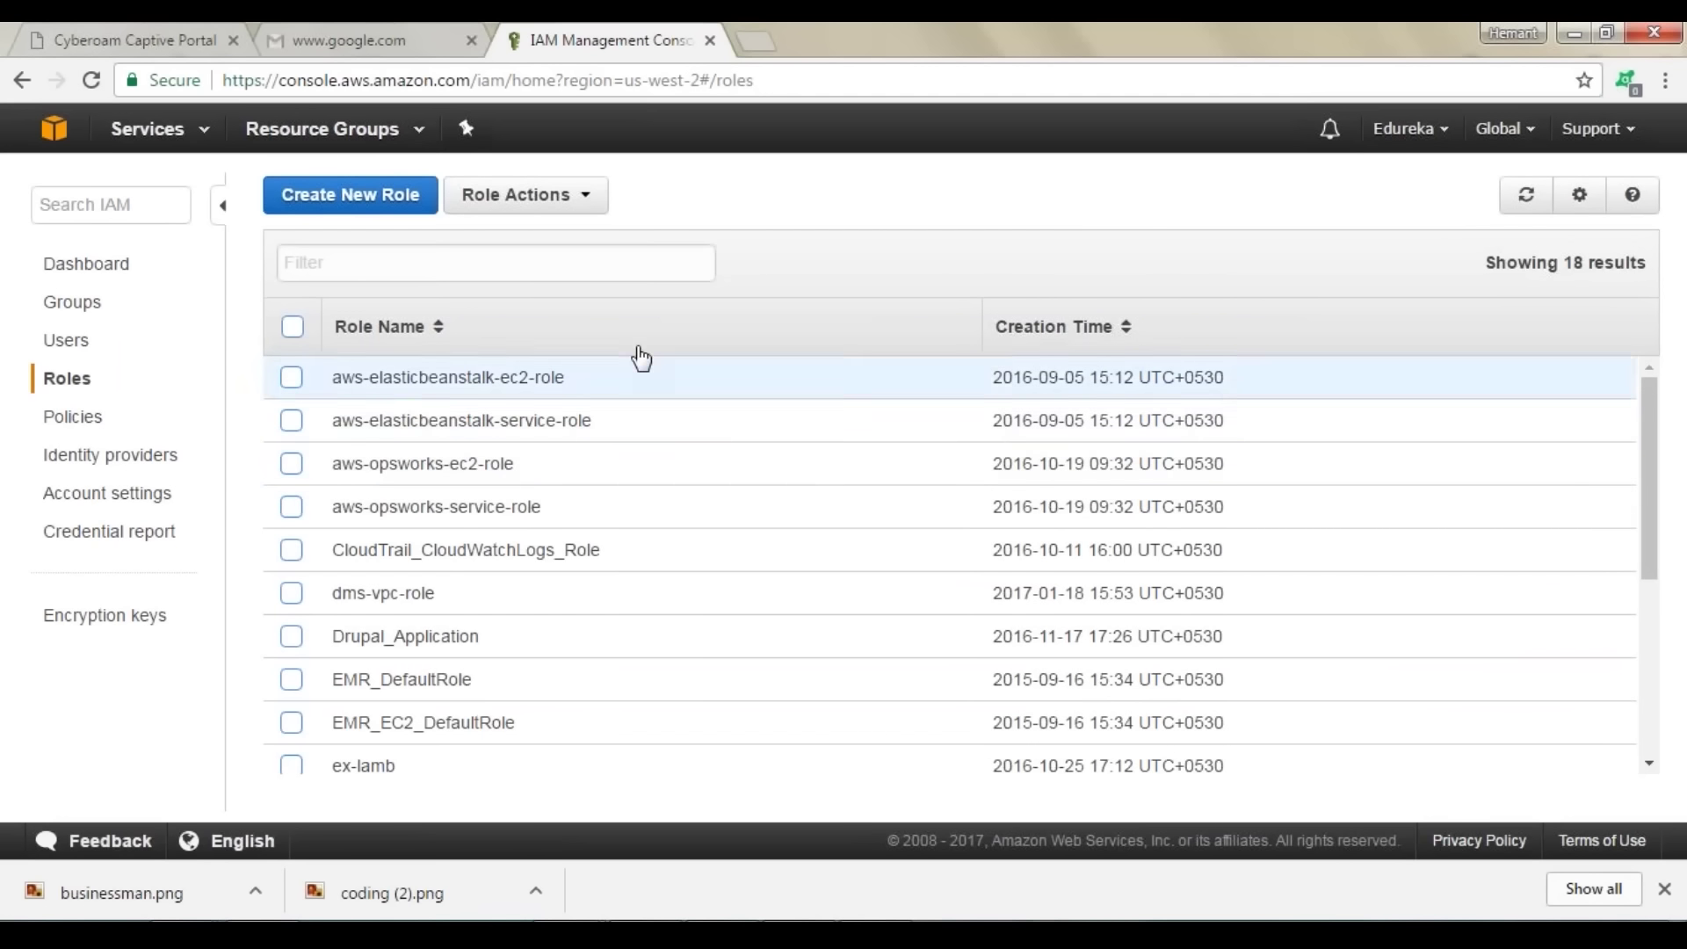
Step: Start a role named hello as a Role for Identity Provider Access that trusts web identity providers
left_click(348, 200)
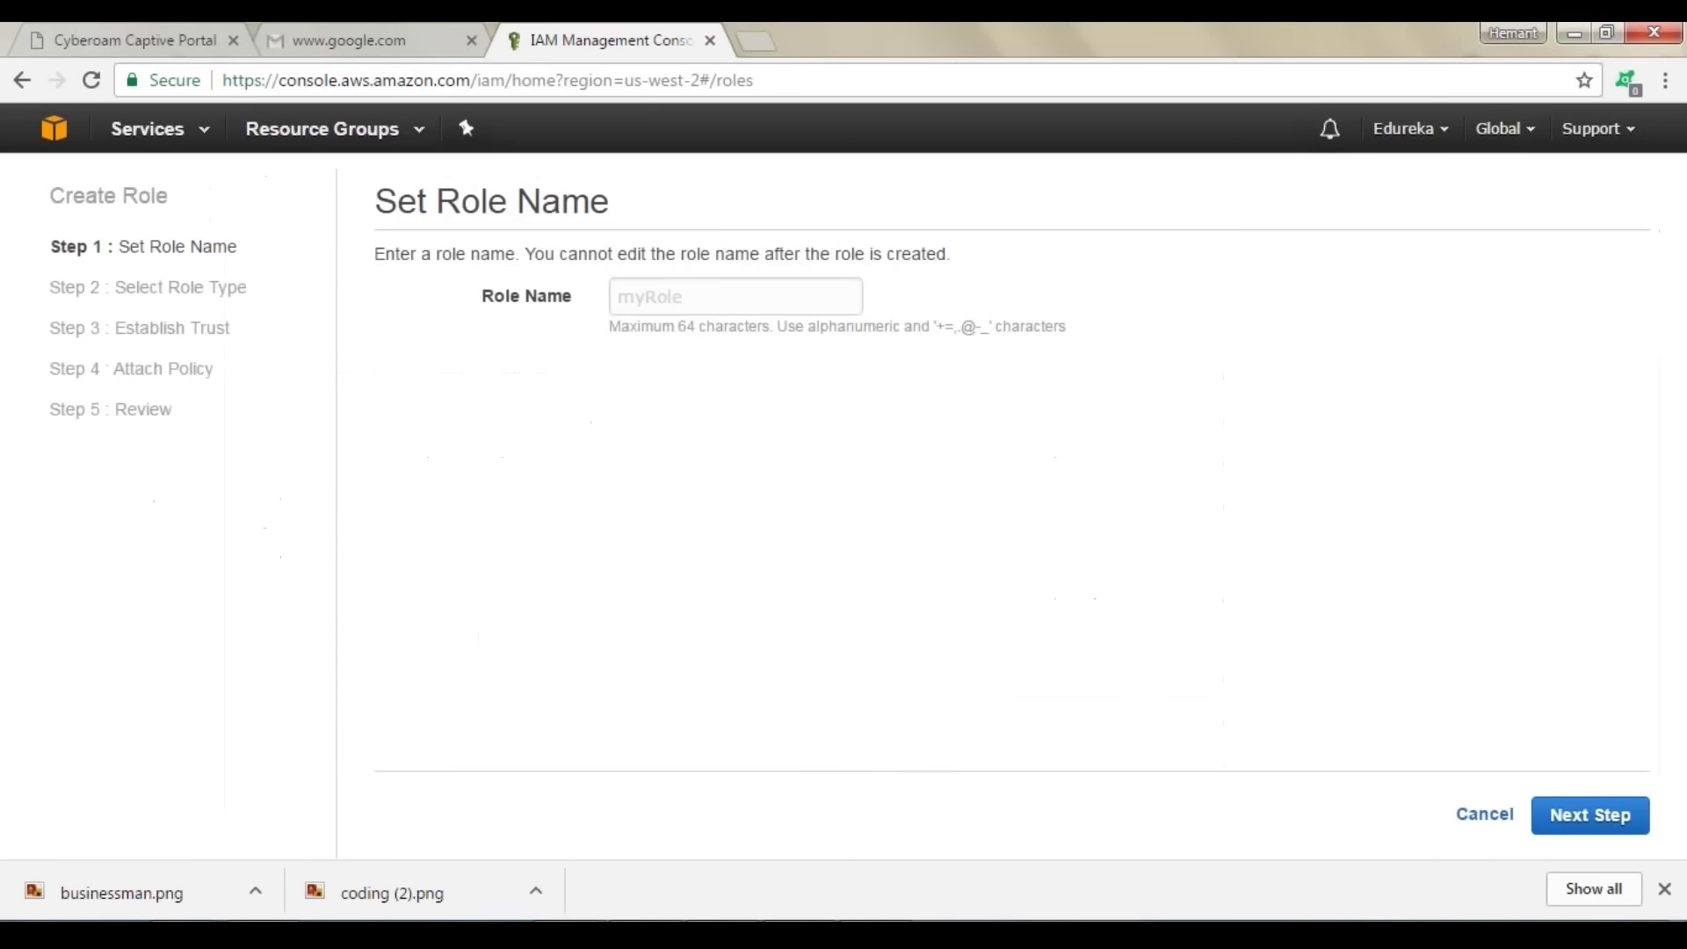
left_click(690, 305)
type("hello")
left_click(1560, 819)
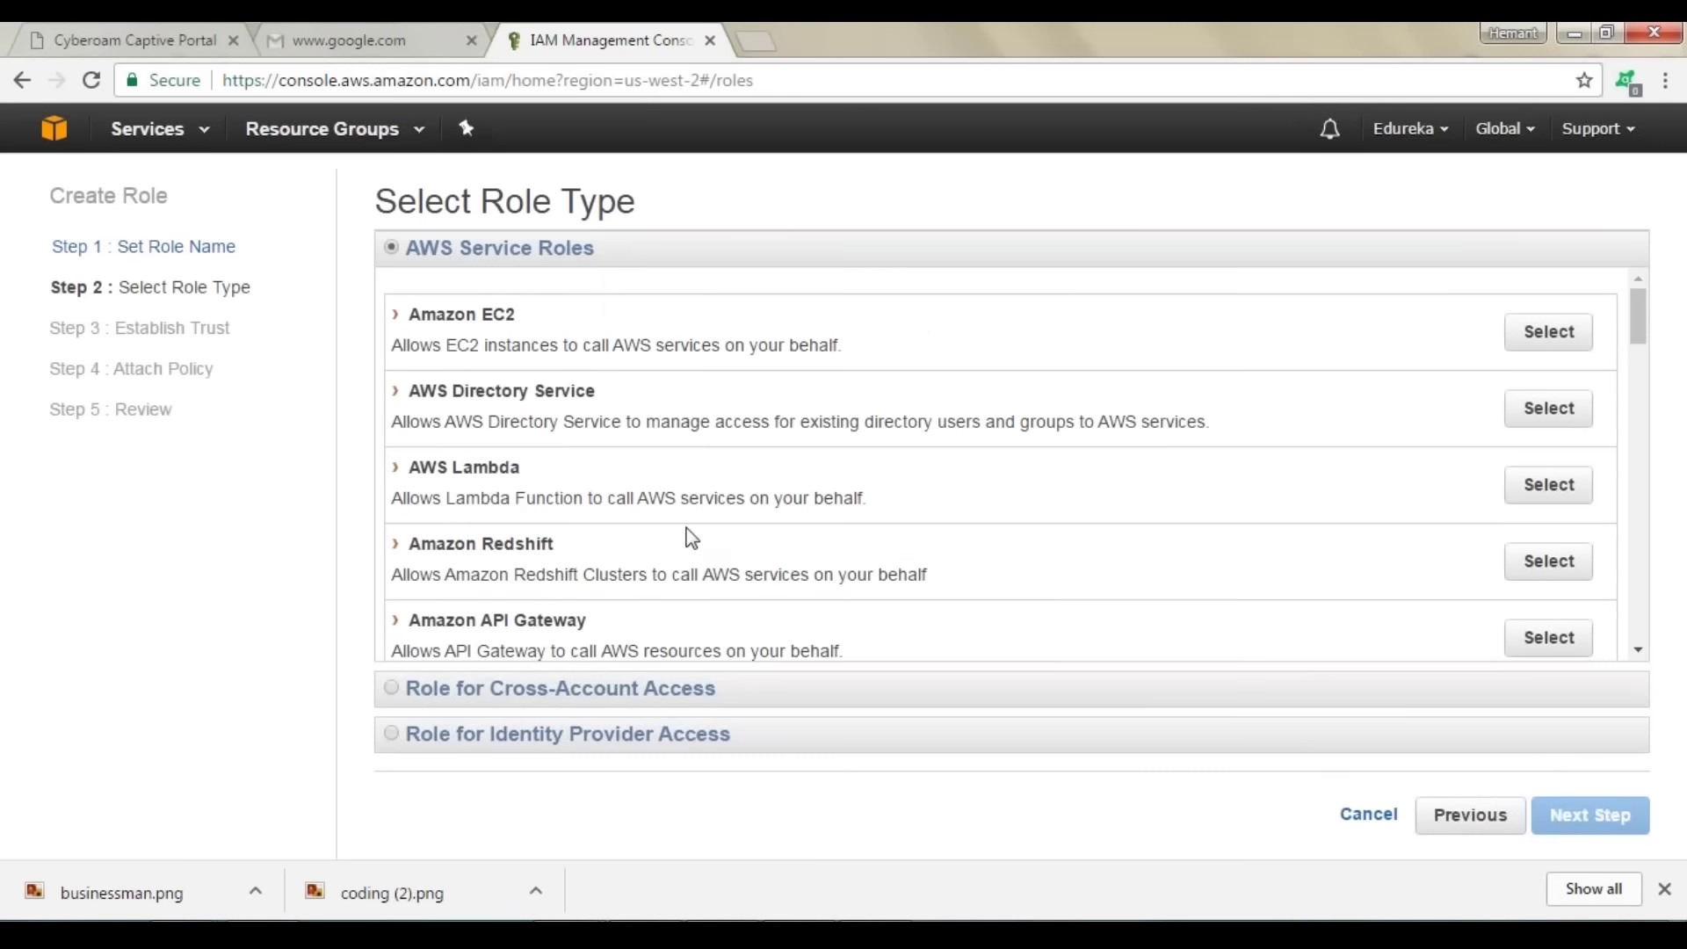
left_click(391, 734)
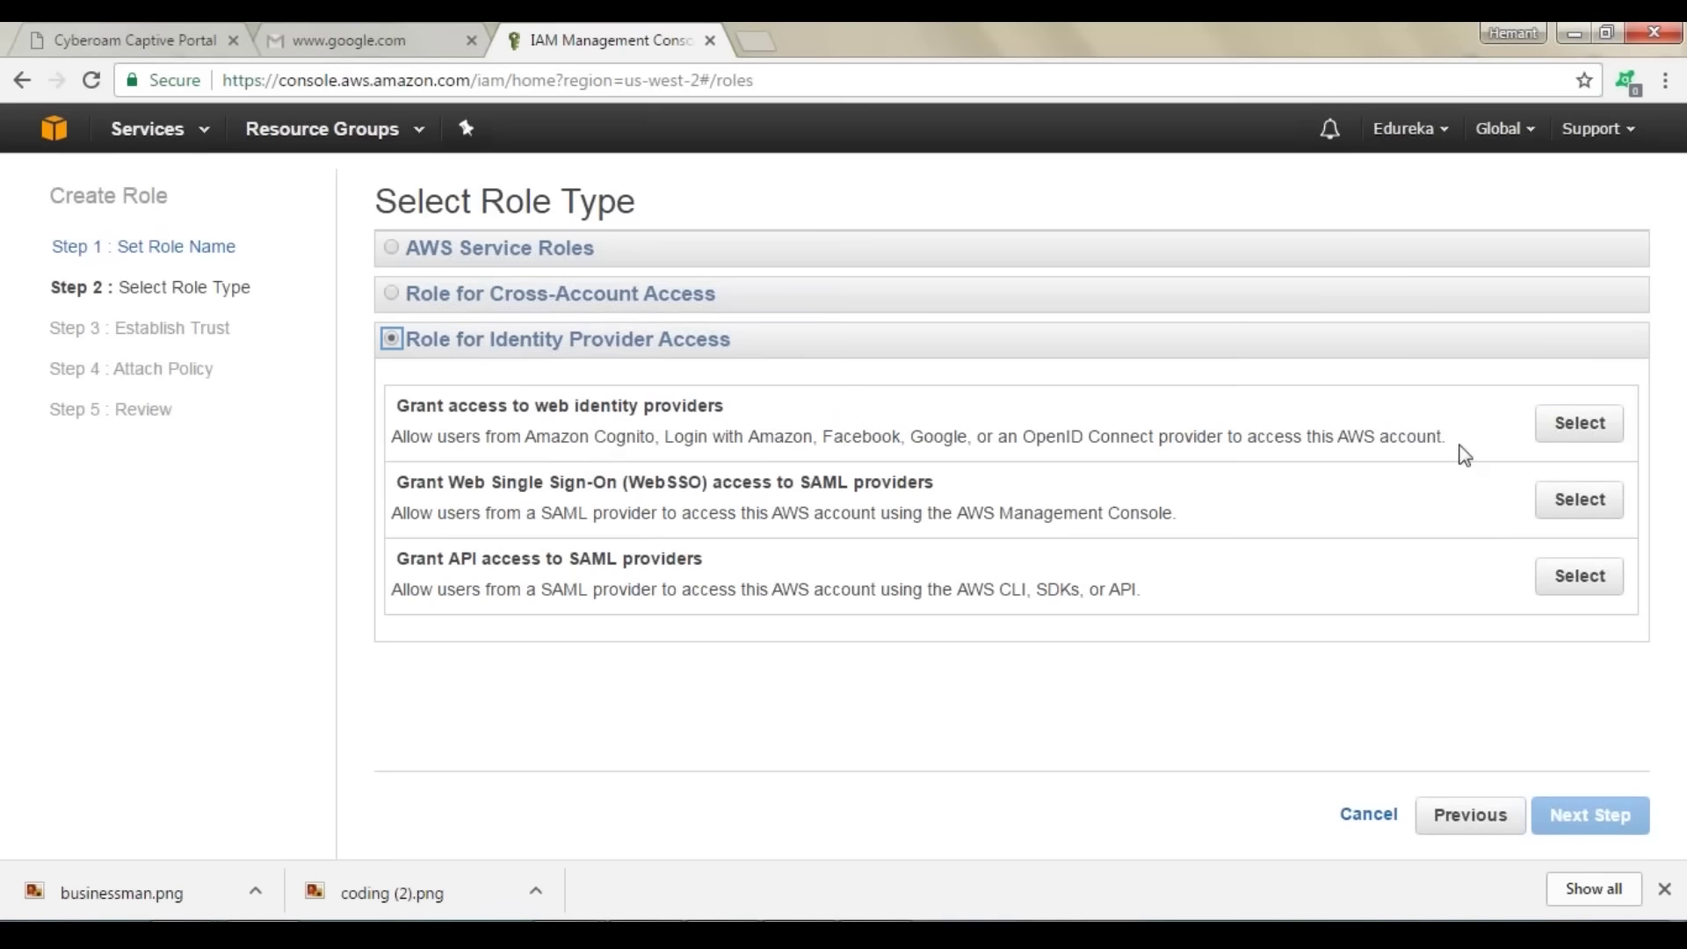
left_click(1589, 429)
Step: Trust Facebook with Application ID djnkjdvn and accept the generated trust policy
left_click(855, 261)
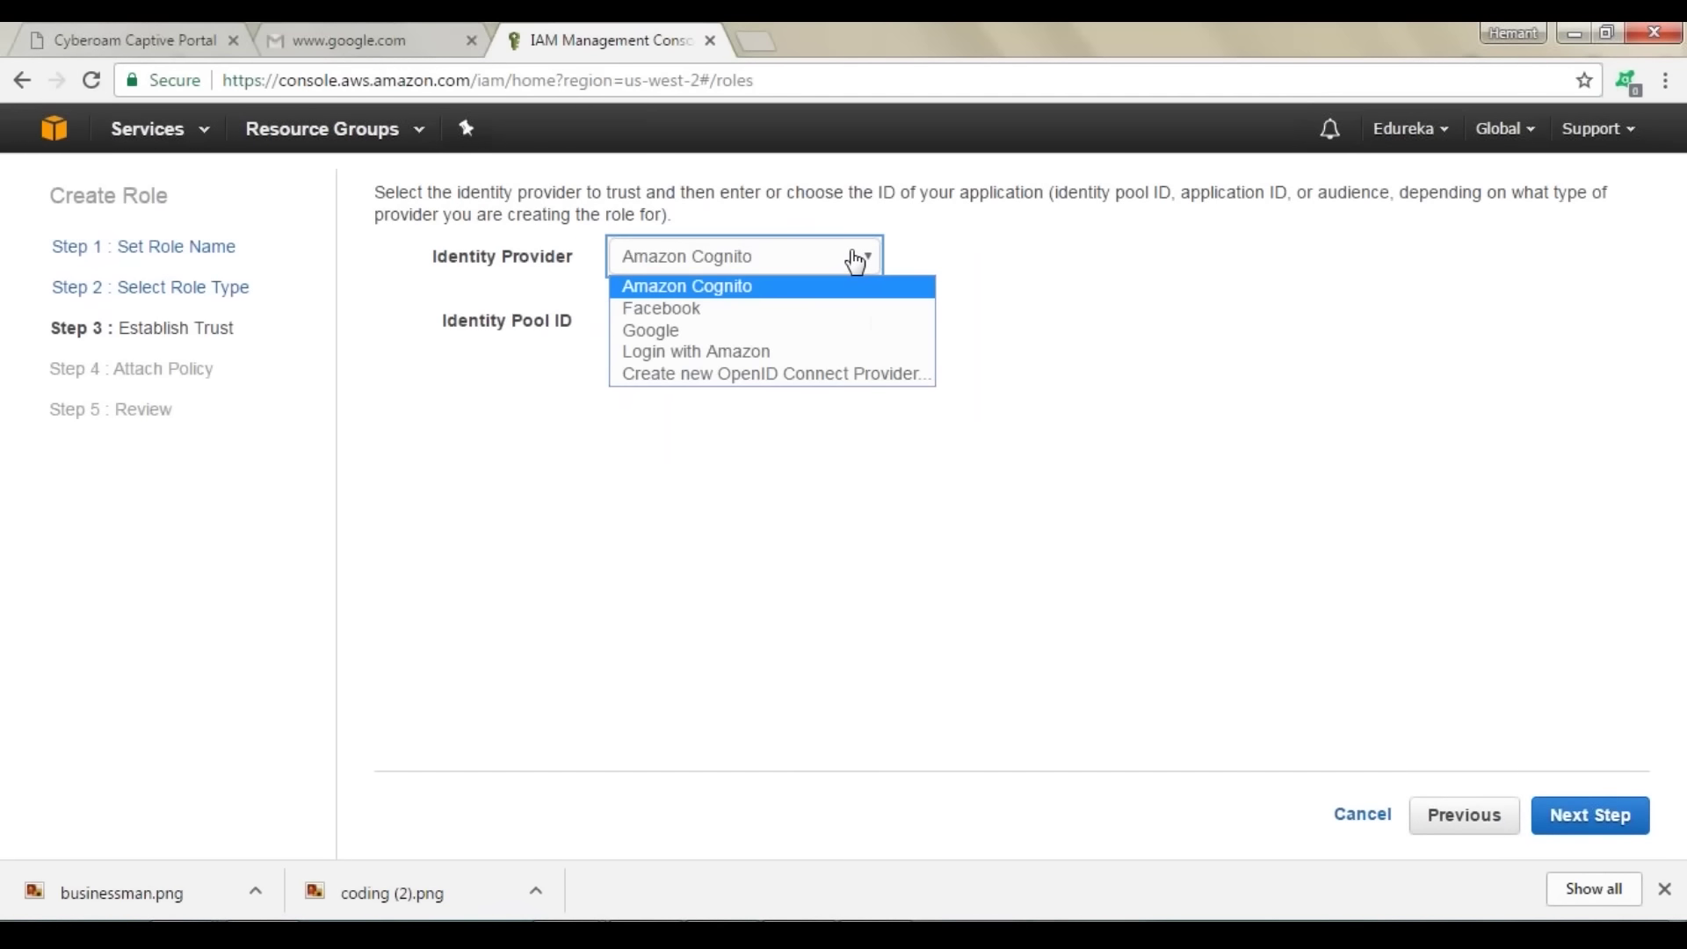
left_click(851, 309)
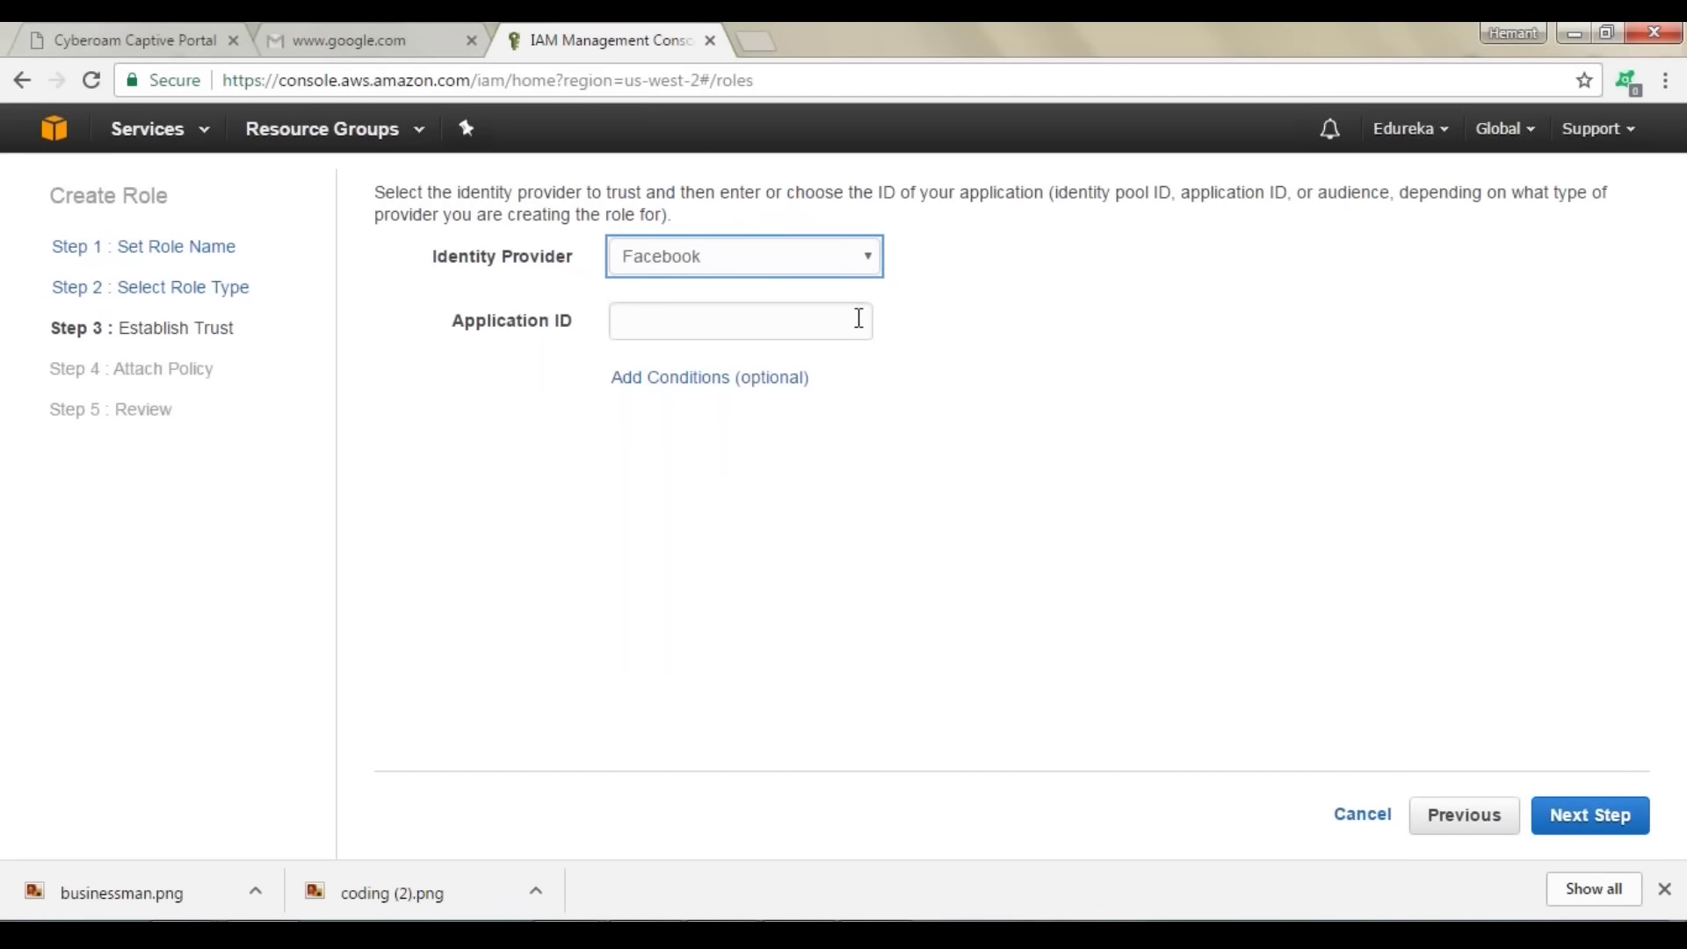
left_click(849, 322)
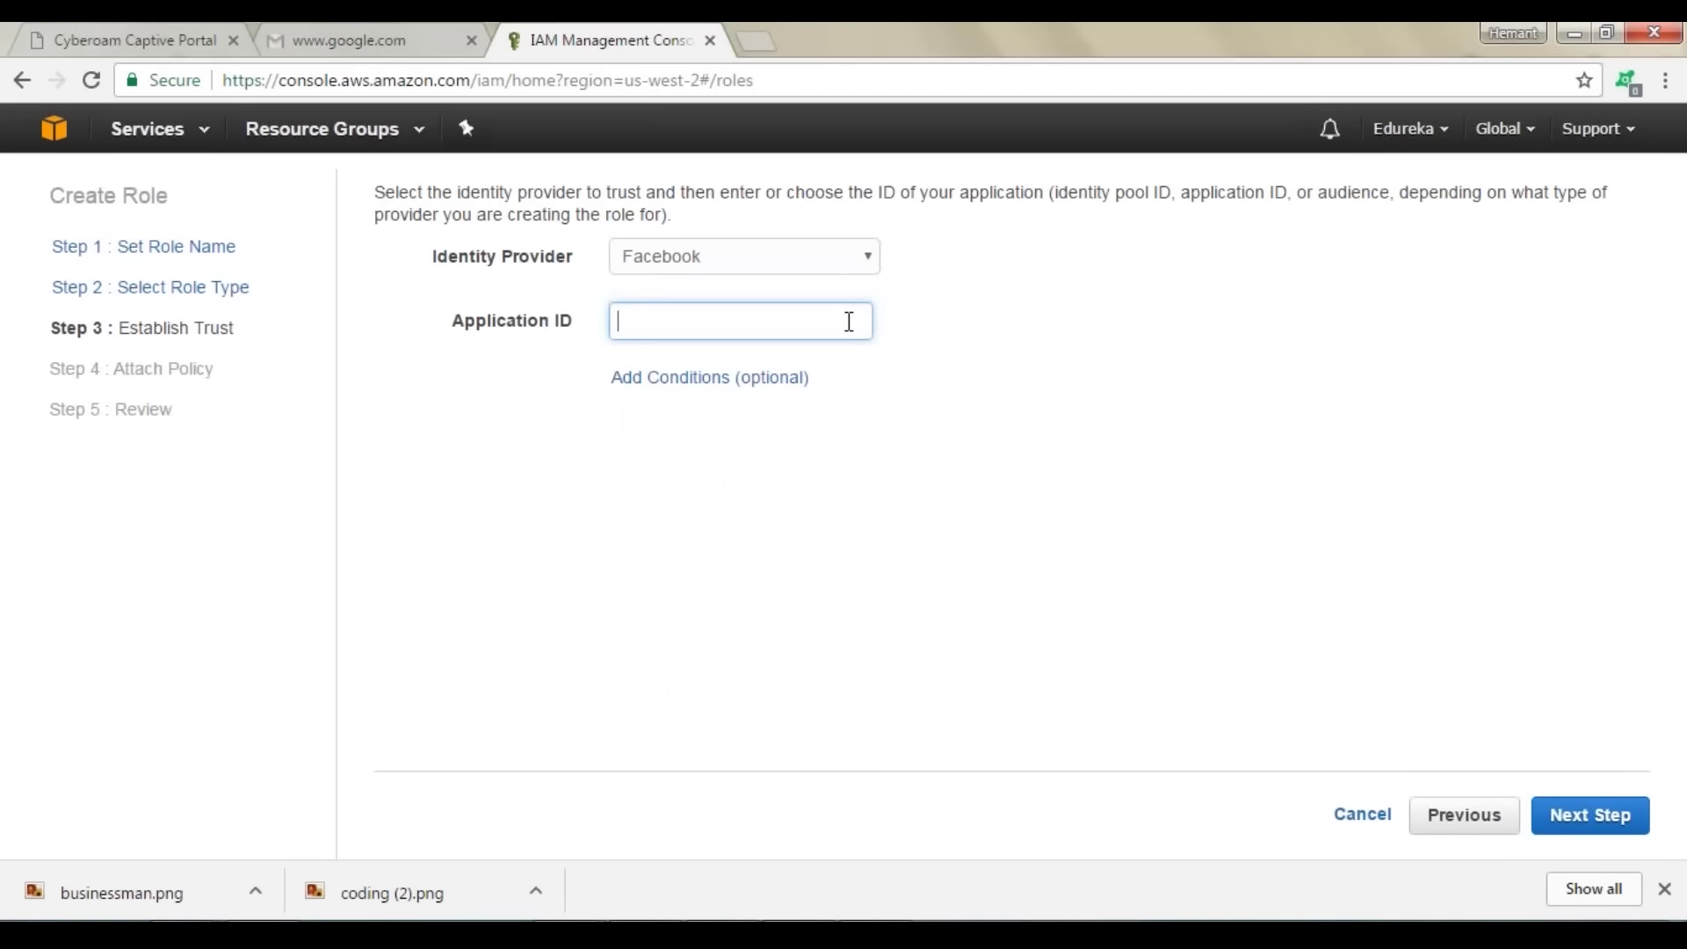
type("djnkjdvn")
left_click(1585, 817)
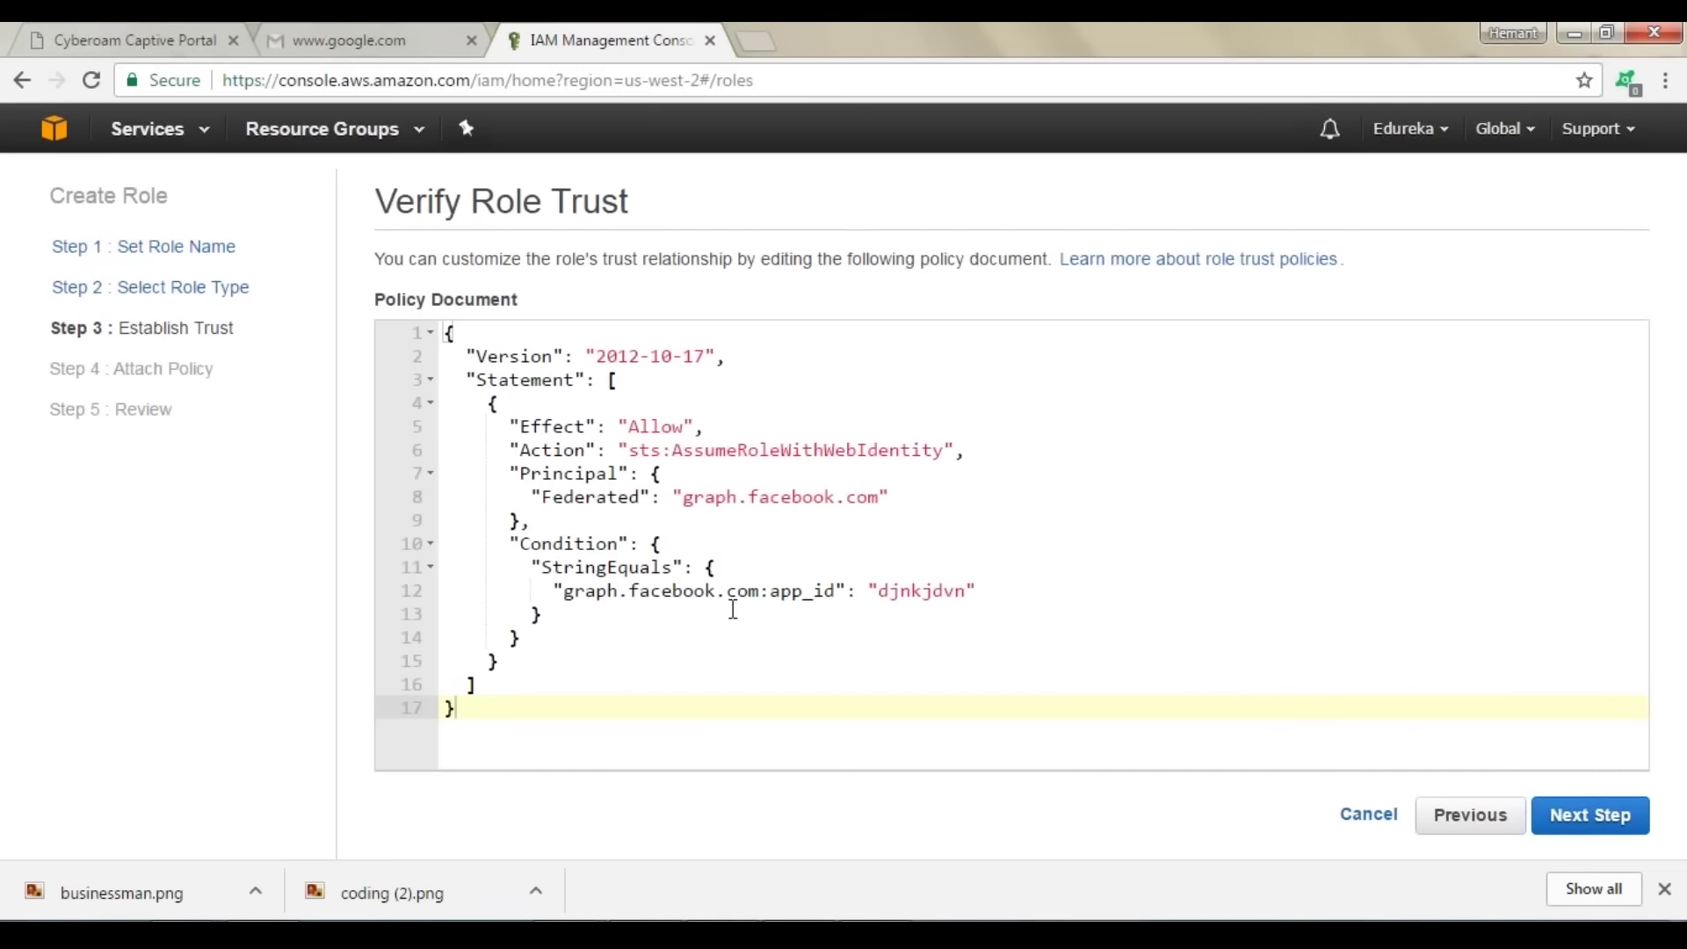
left_click(1568, 820)
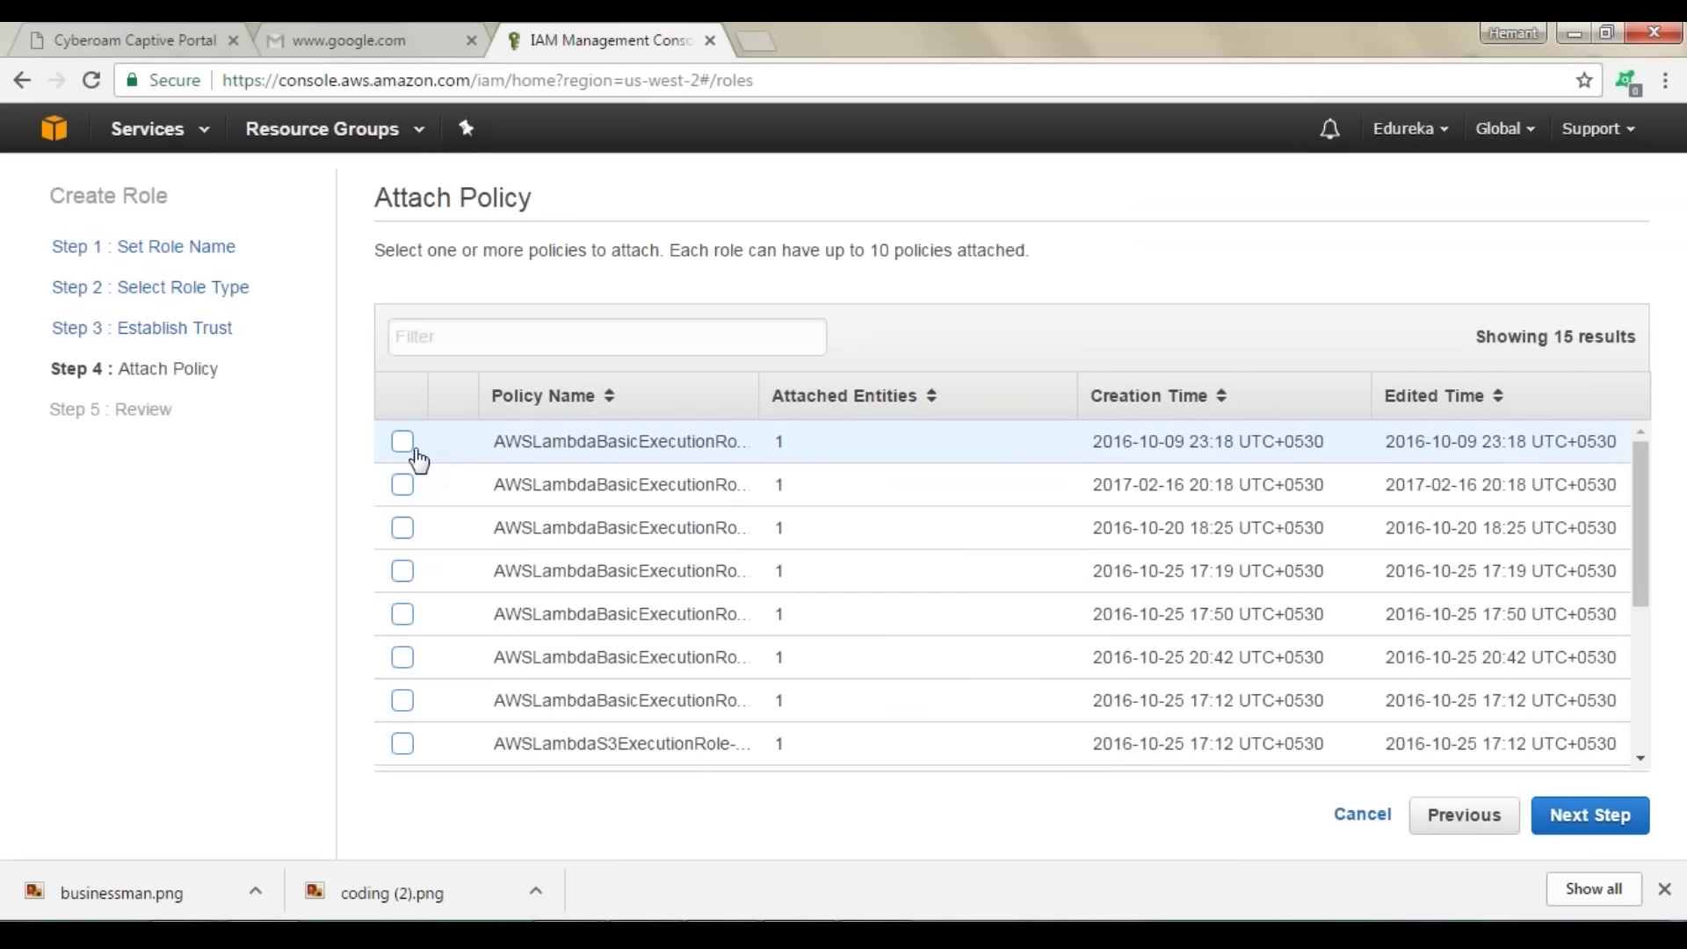
scroll(648, 501, "down", 3)
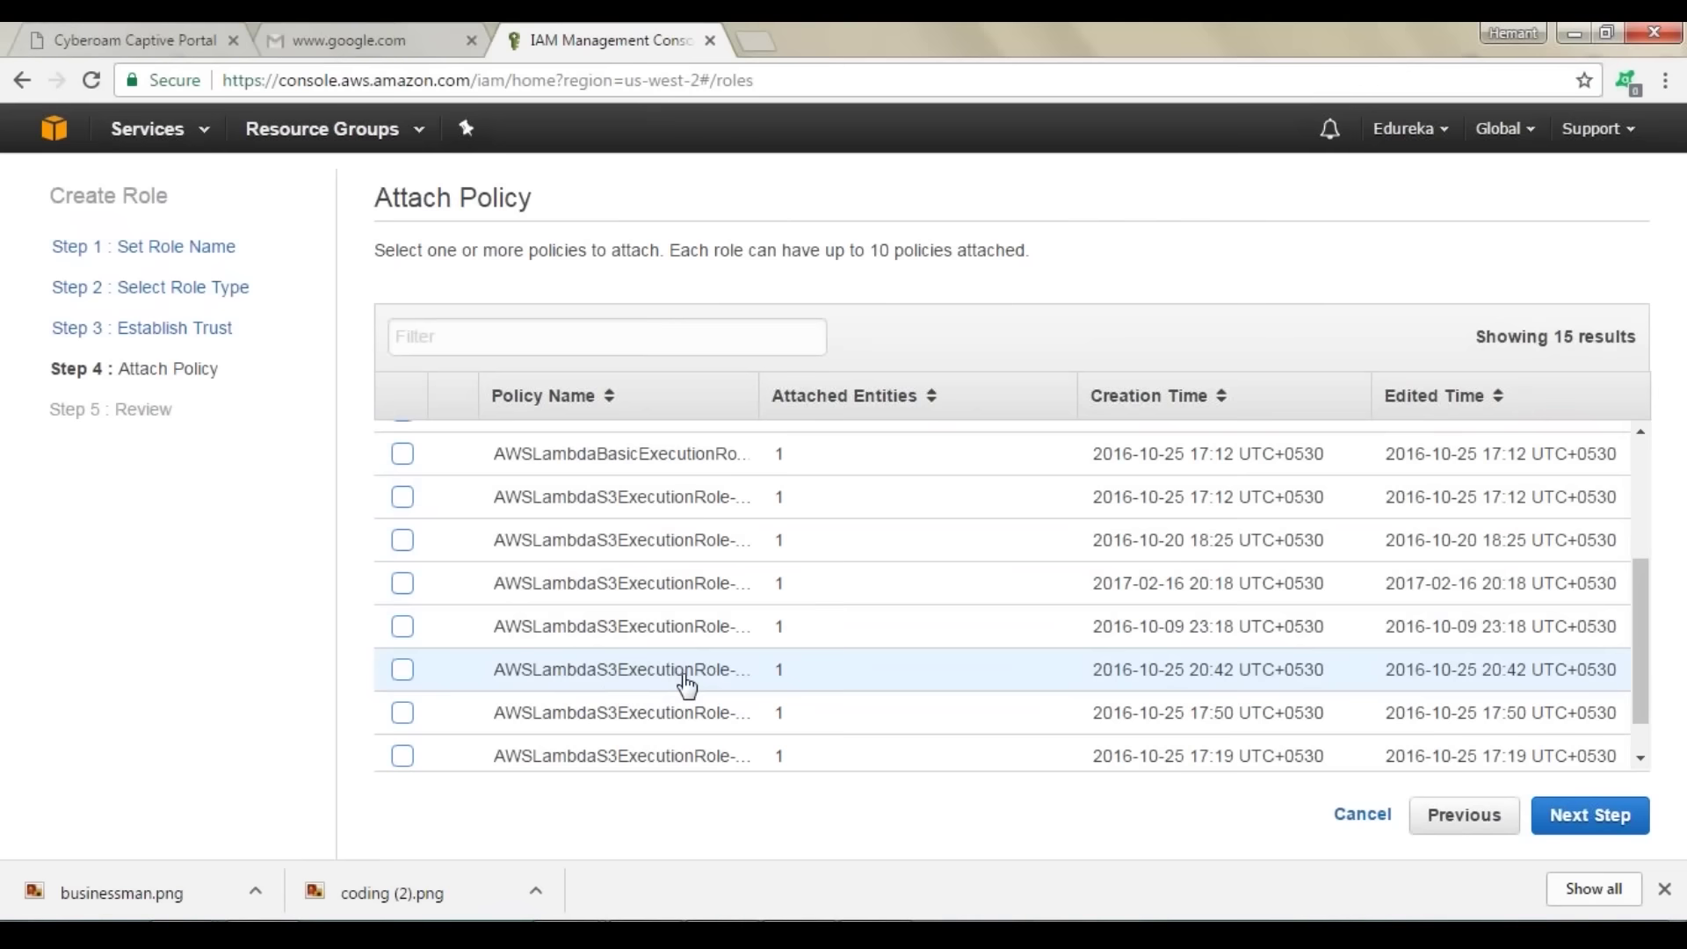
scroll(670, 654, "down", 1)
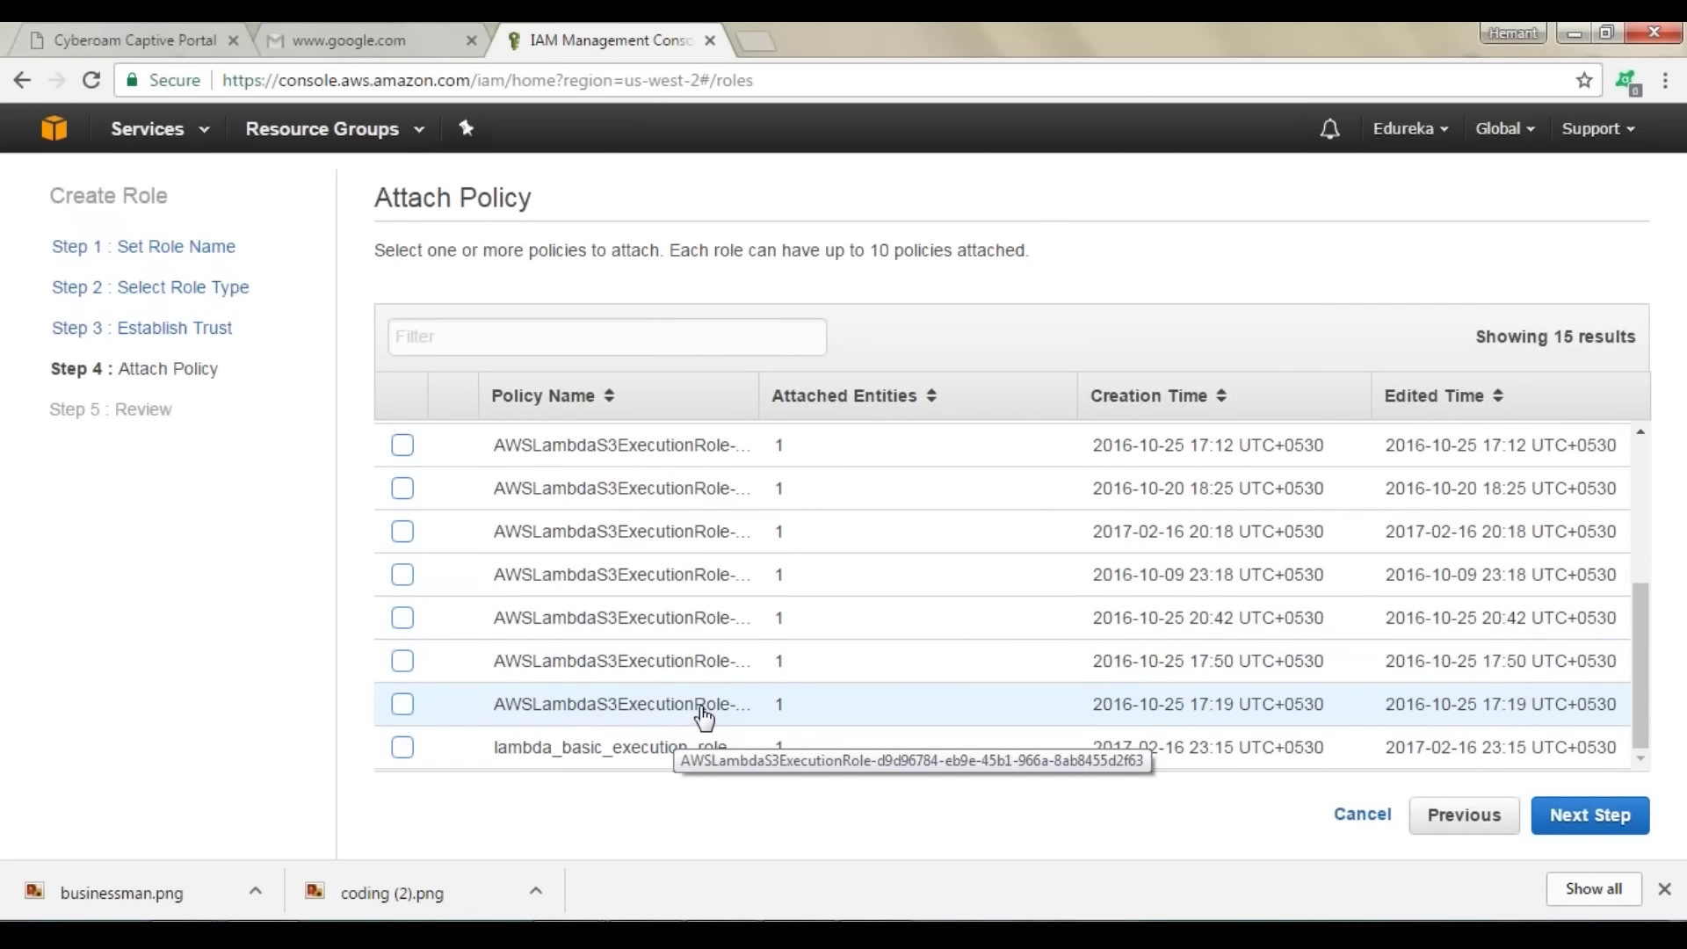
scroll(704, 718, "up", 3)
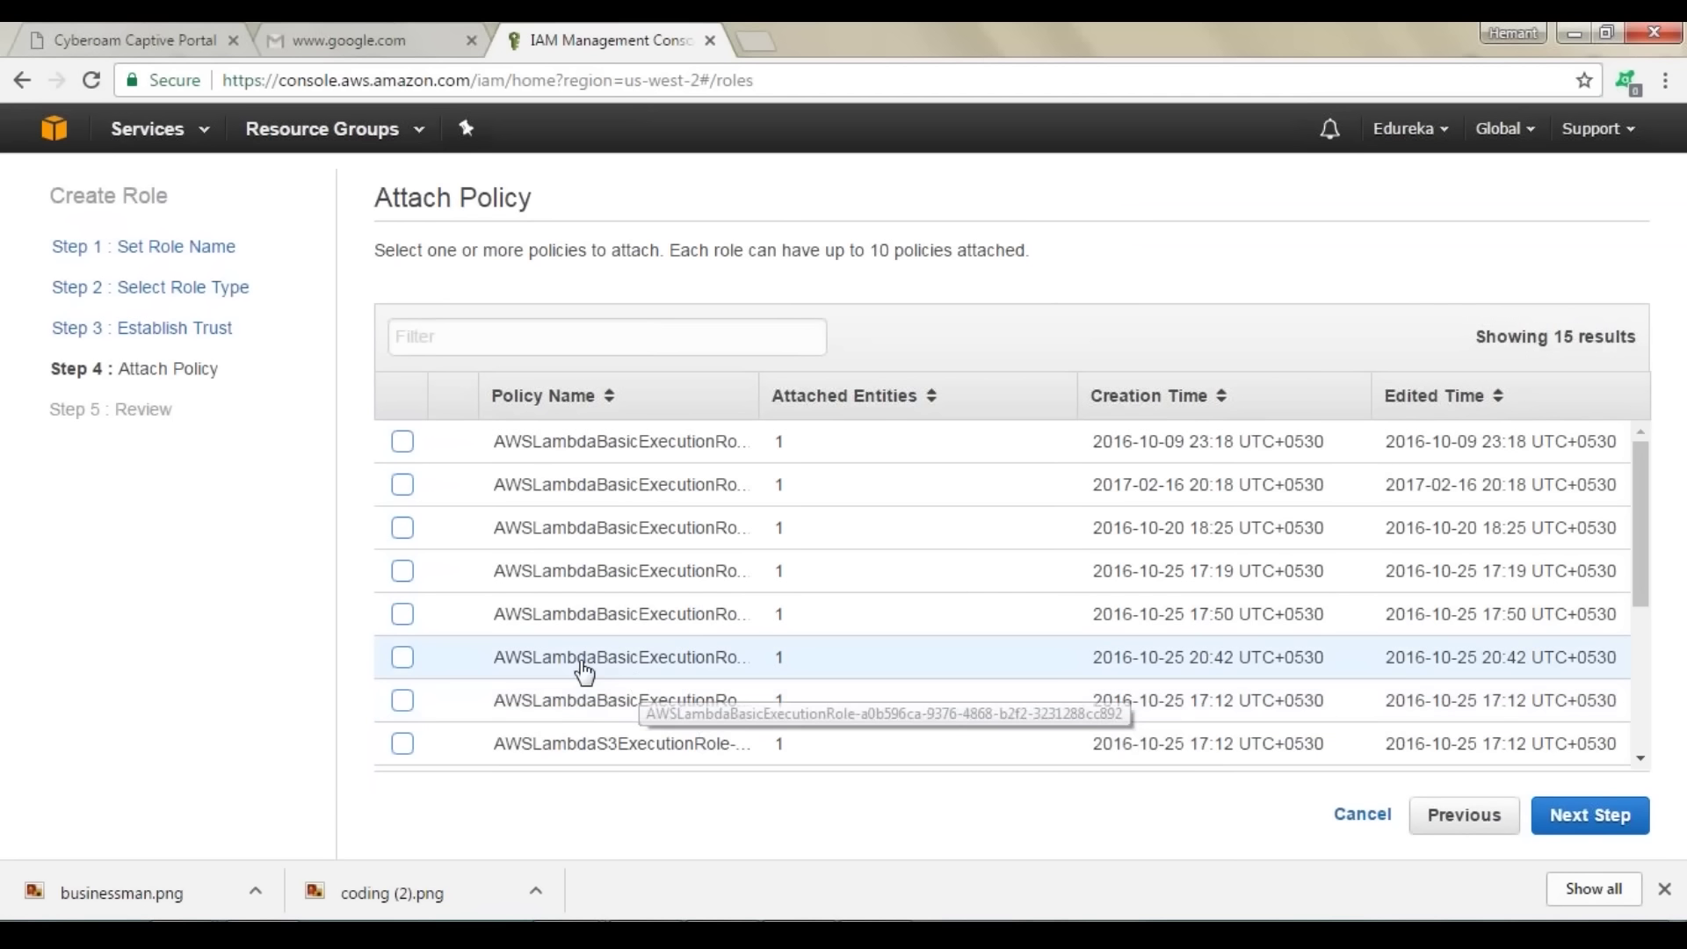
left_click(403, 659)
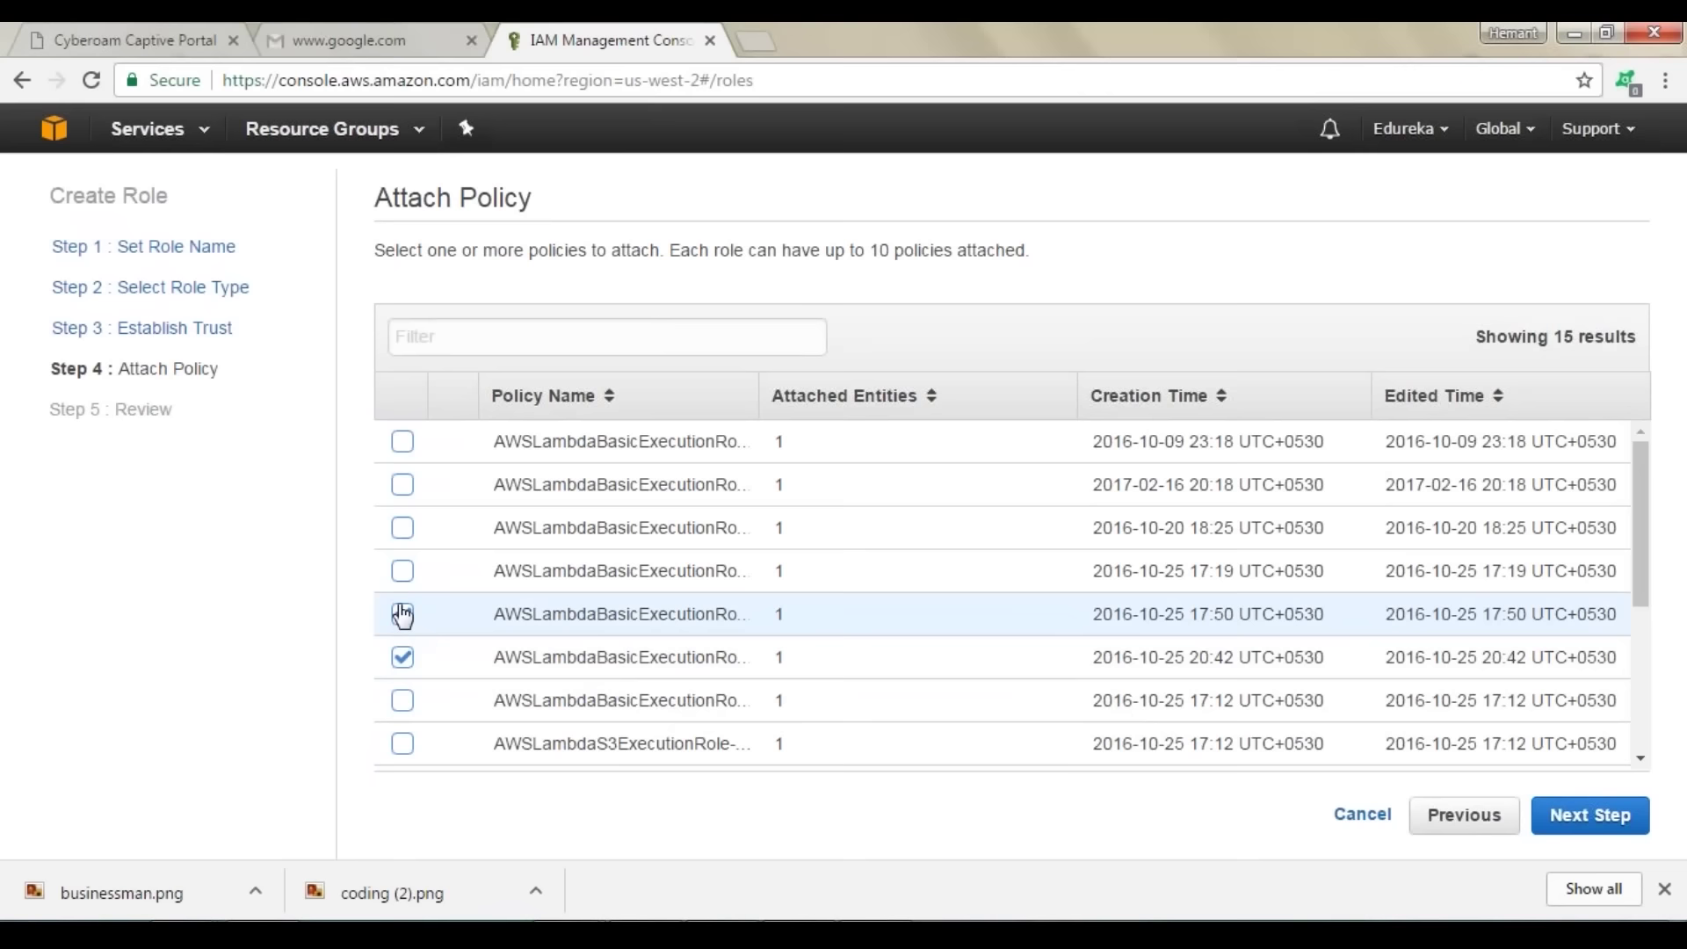
left_click(402, 614)
left_click(403, 571)
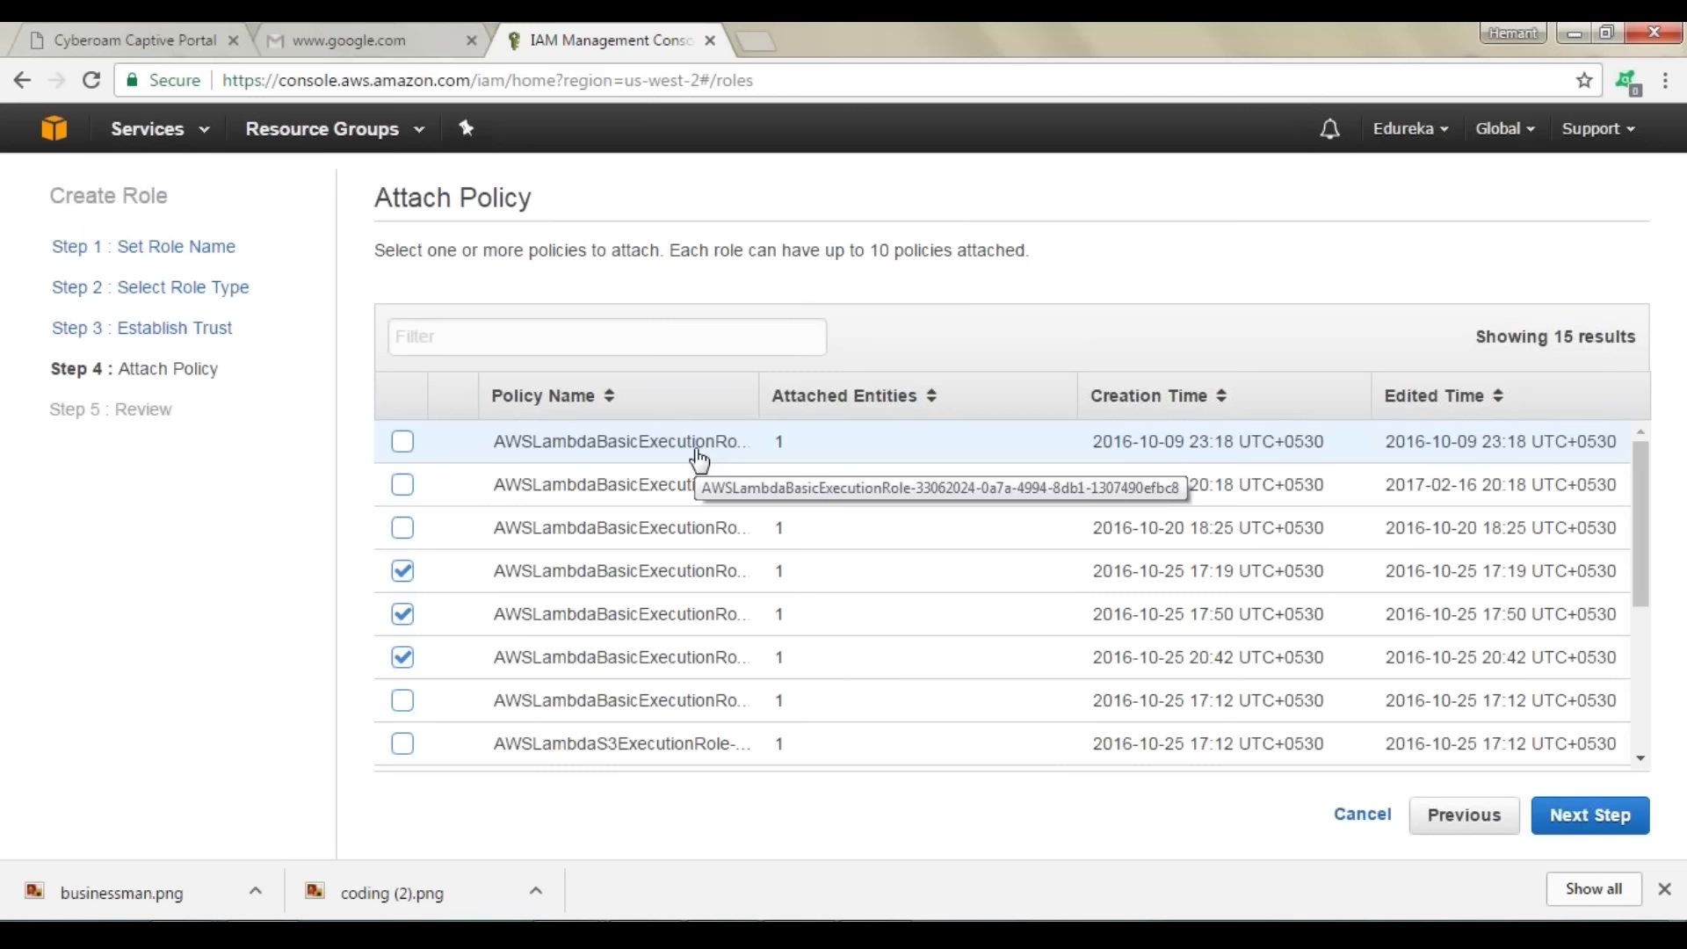
Step: Return to Establish Trust and enter a person's name as the trust condition value
left_click(176, 328)
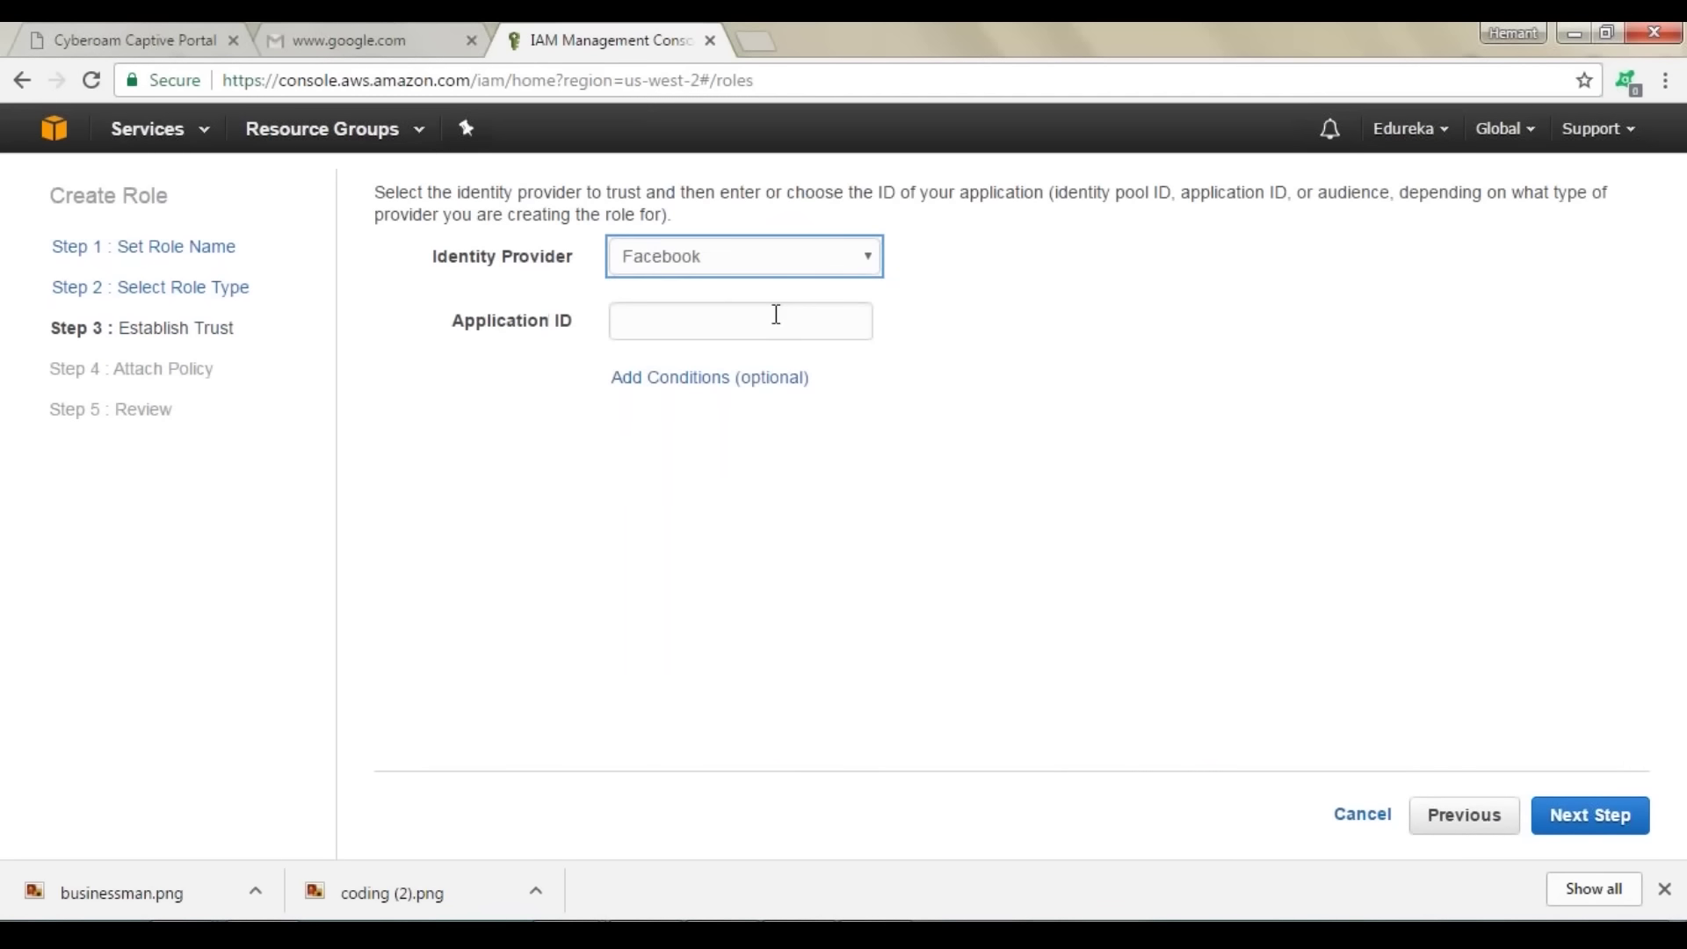
left_click(770, 377)
left_click(933, 492)
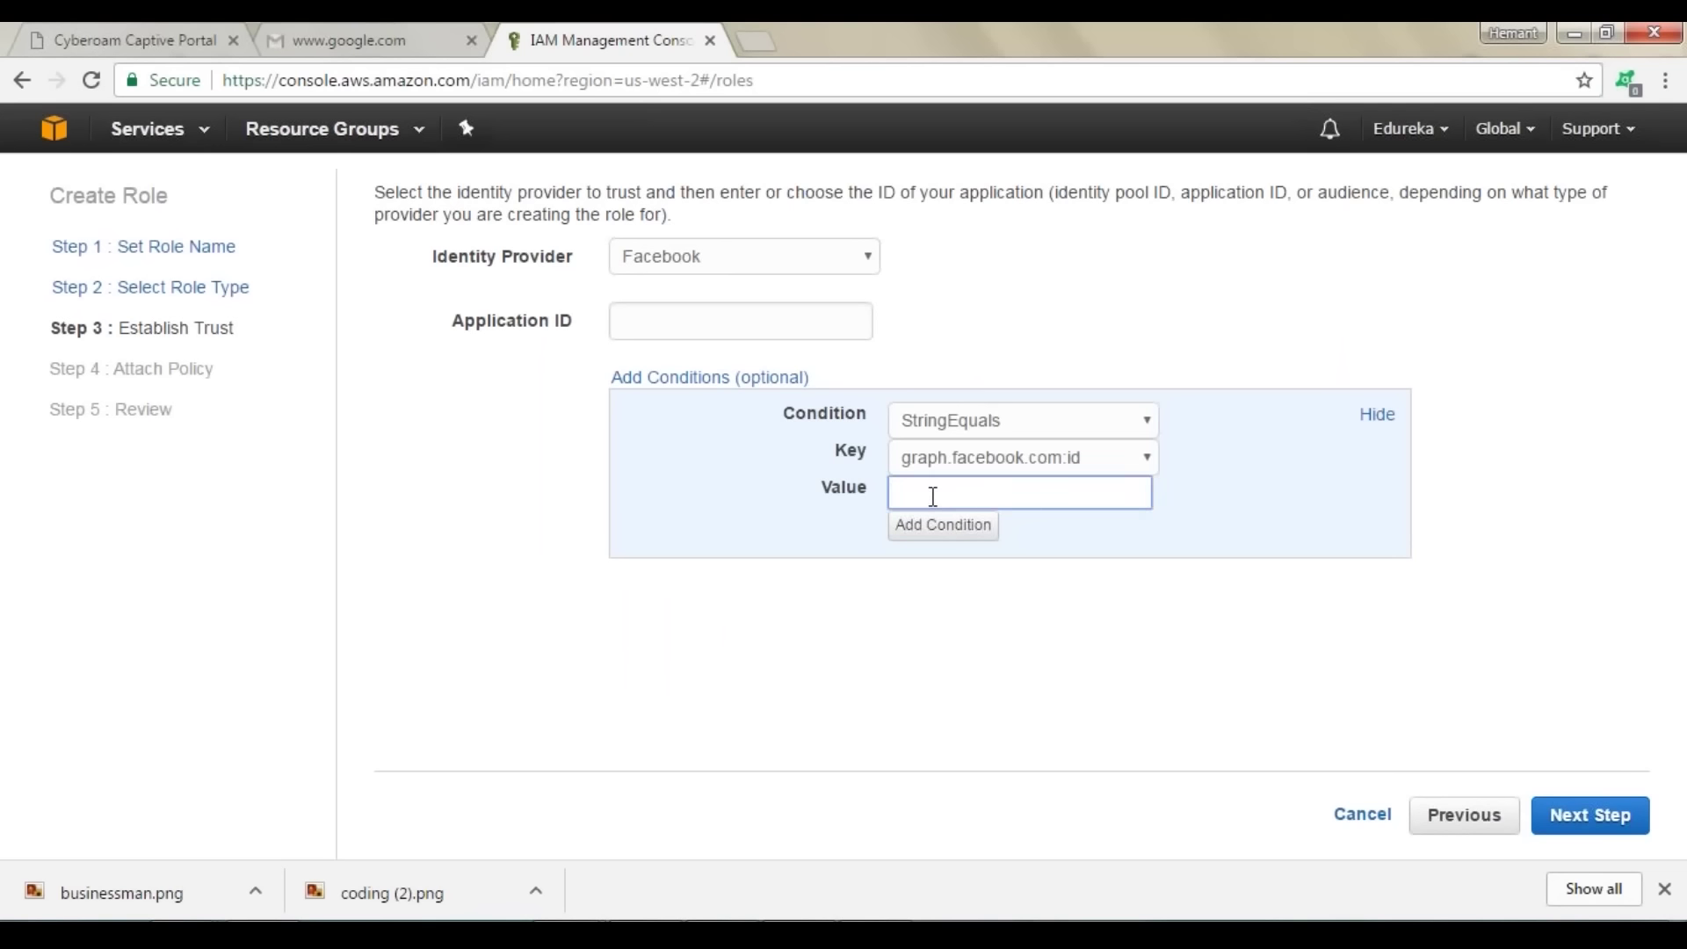
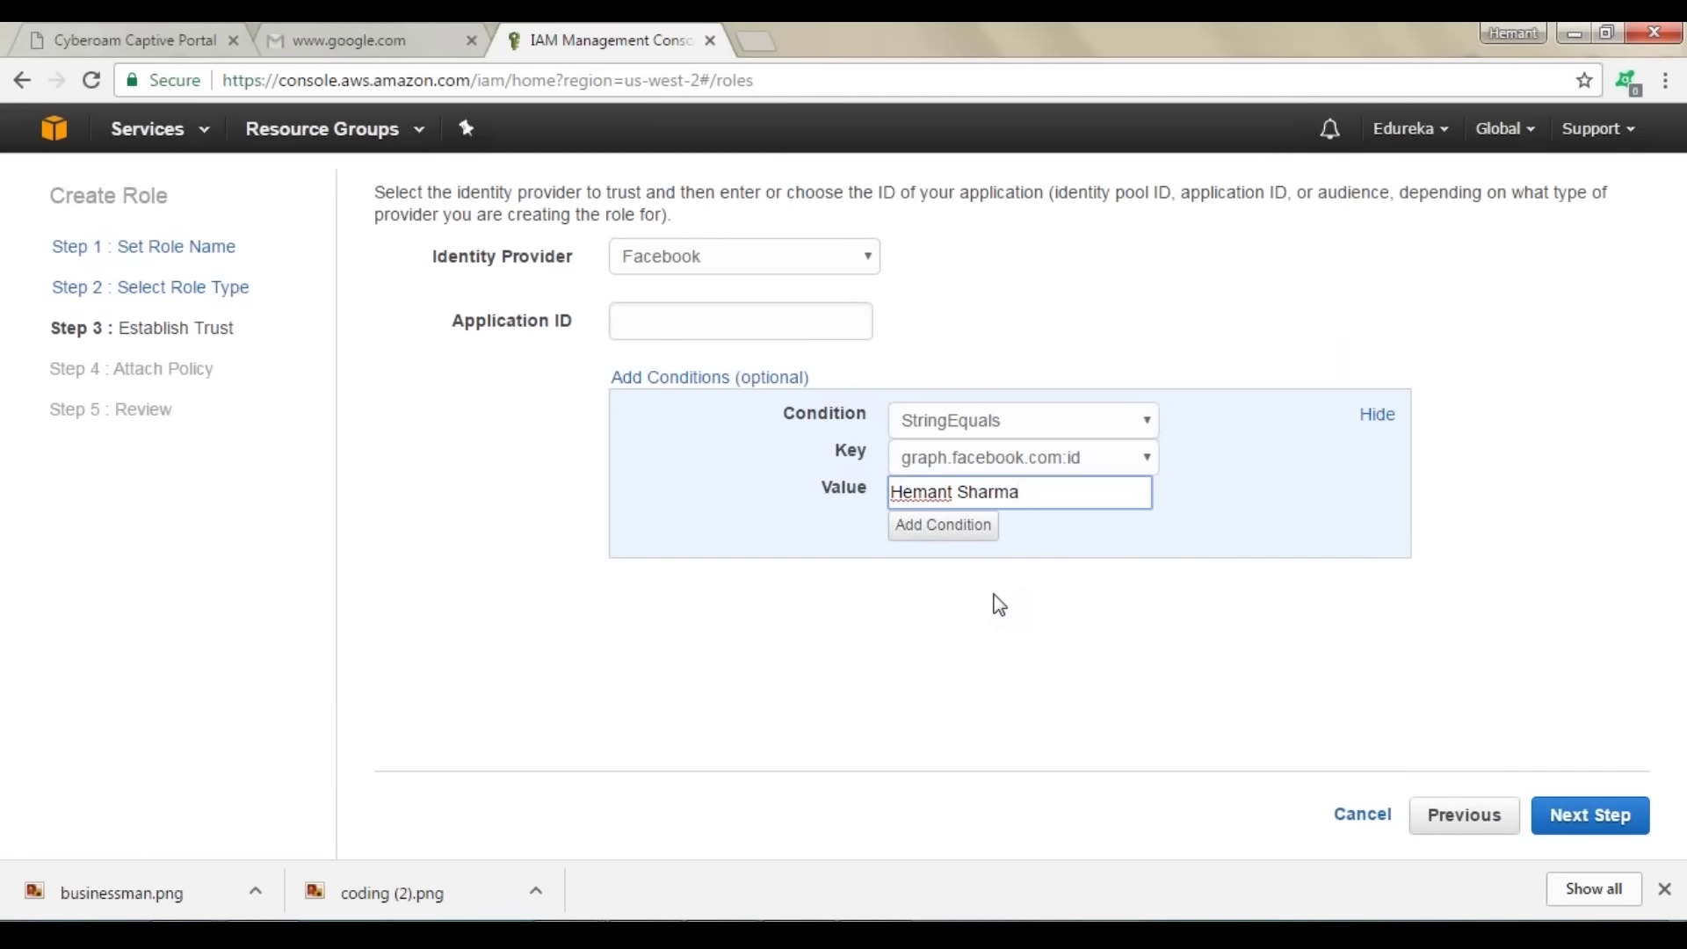
Step: Set the condition key to graph.facebook.com:id, select the entered value, then switch to PowerPoint
left_click(1115, 471)
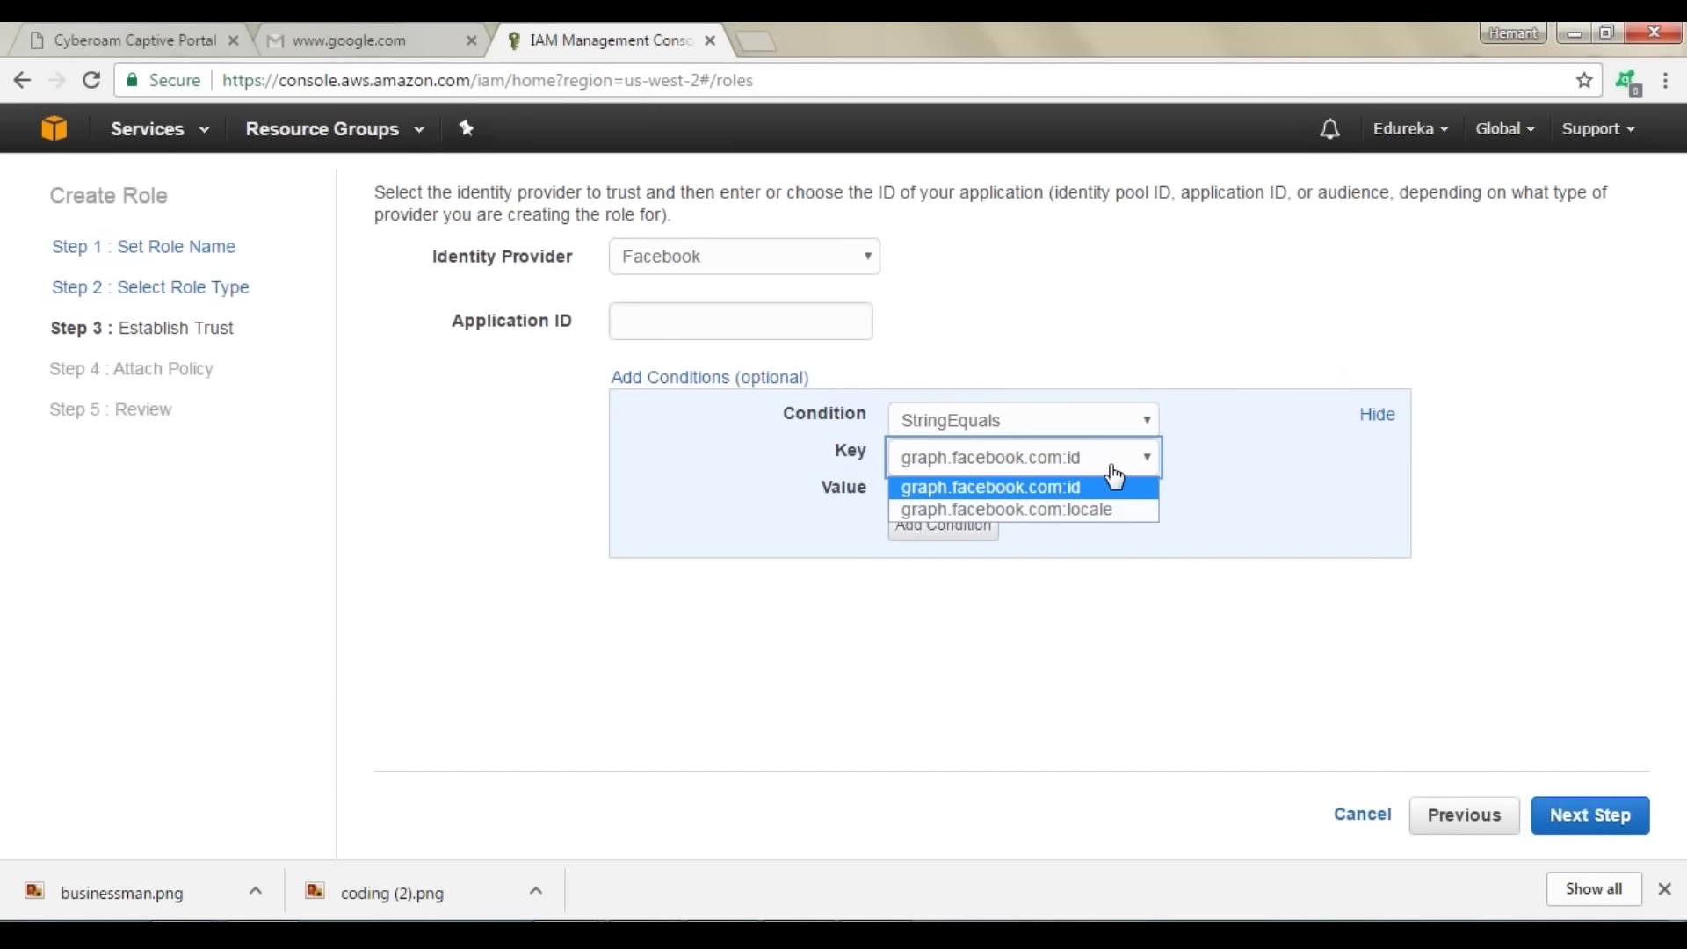
left_click(1118, 513)
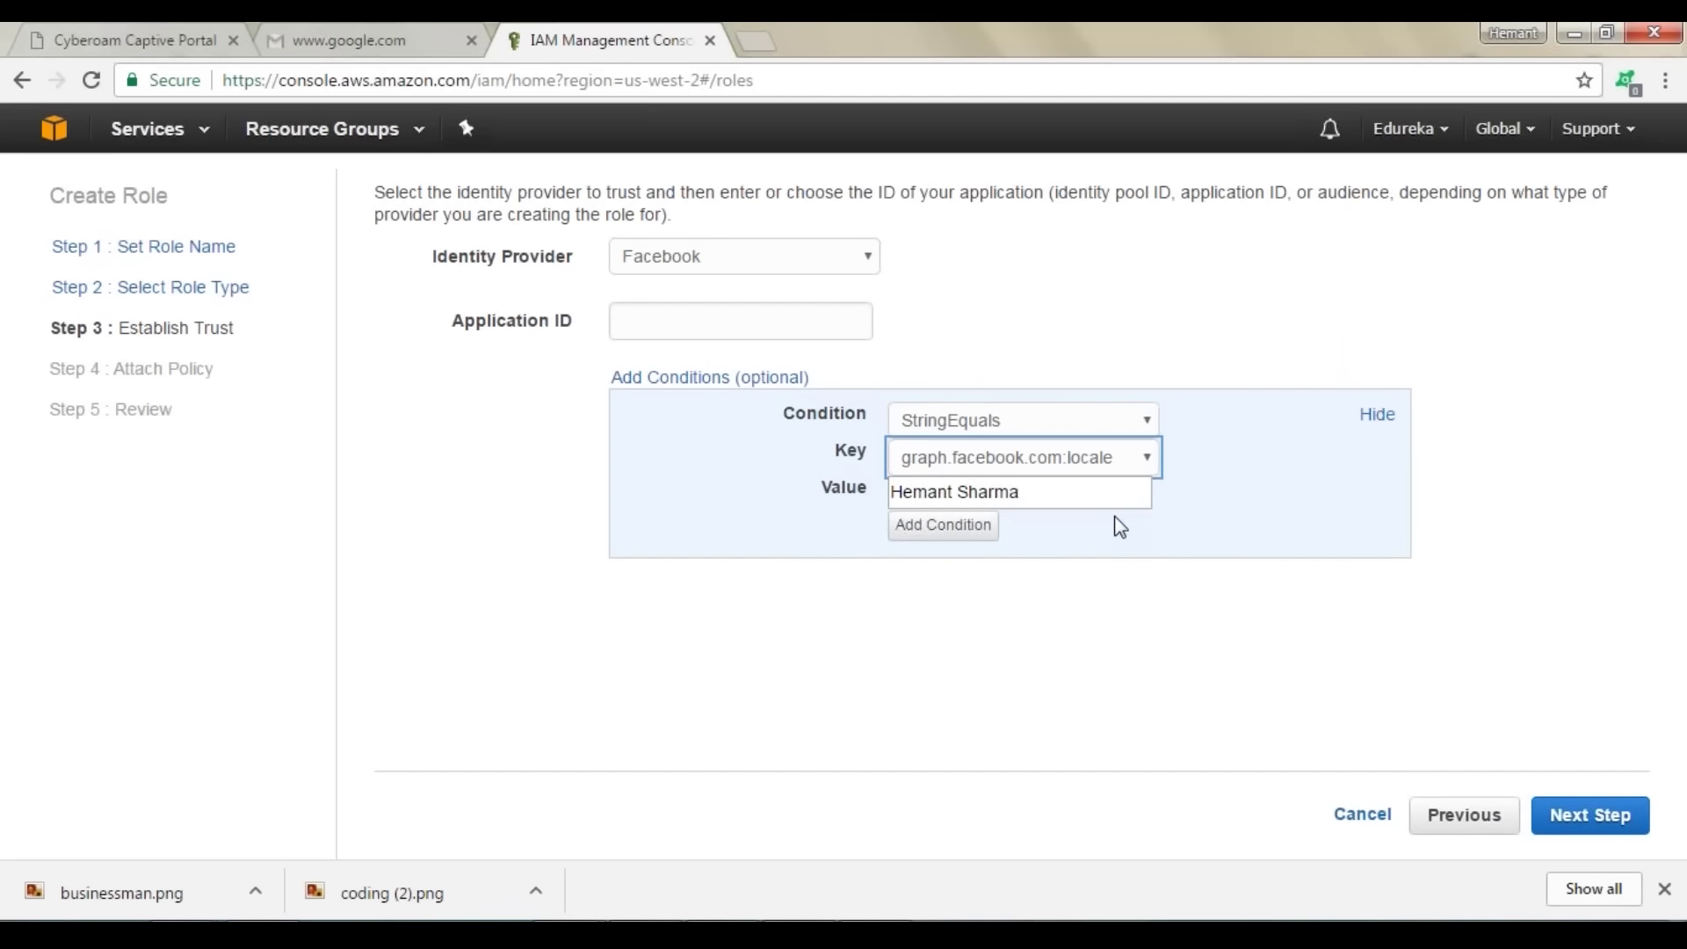
left_click(1115, 458)
left_click(1121, 485)
left_click_drag(1057, 491, 883, 494)
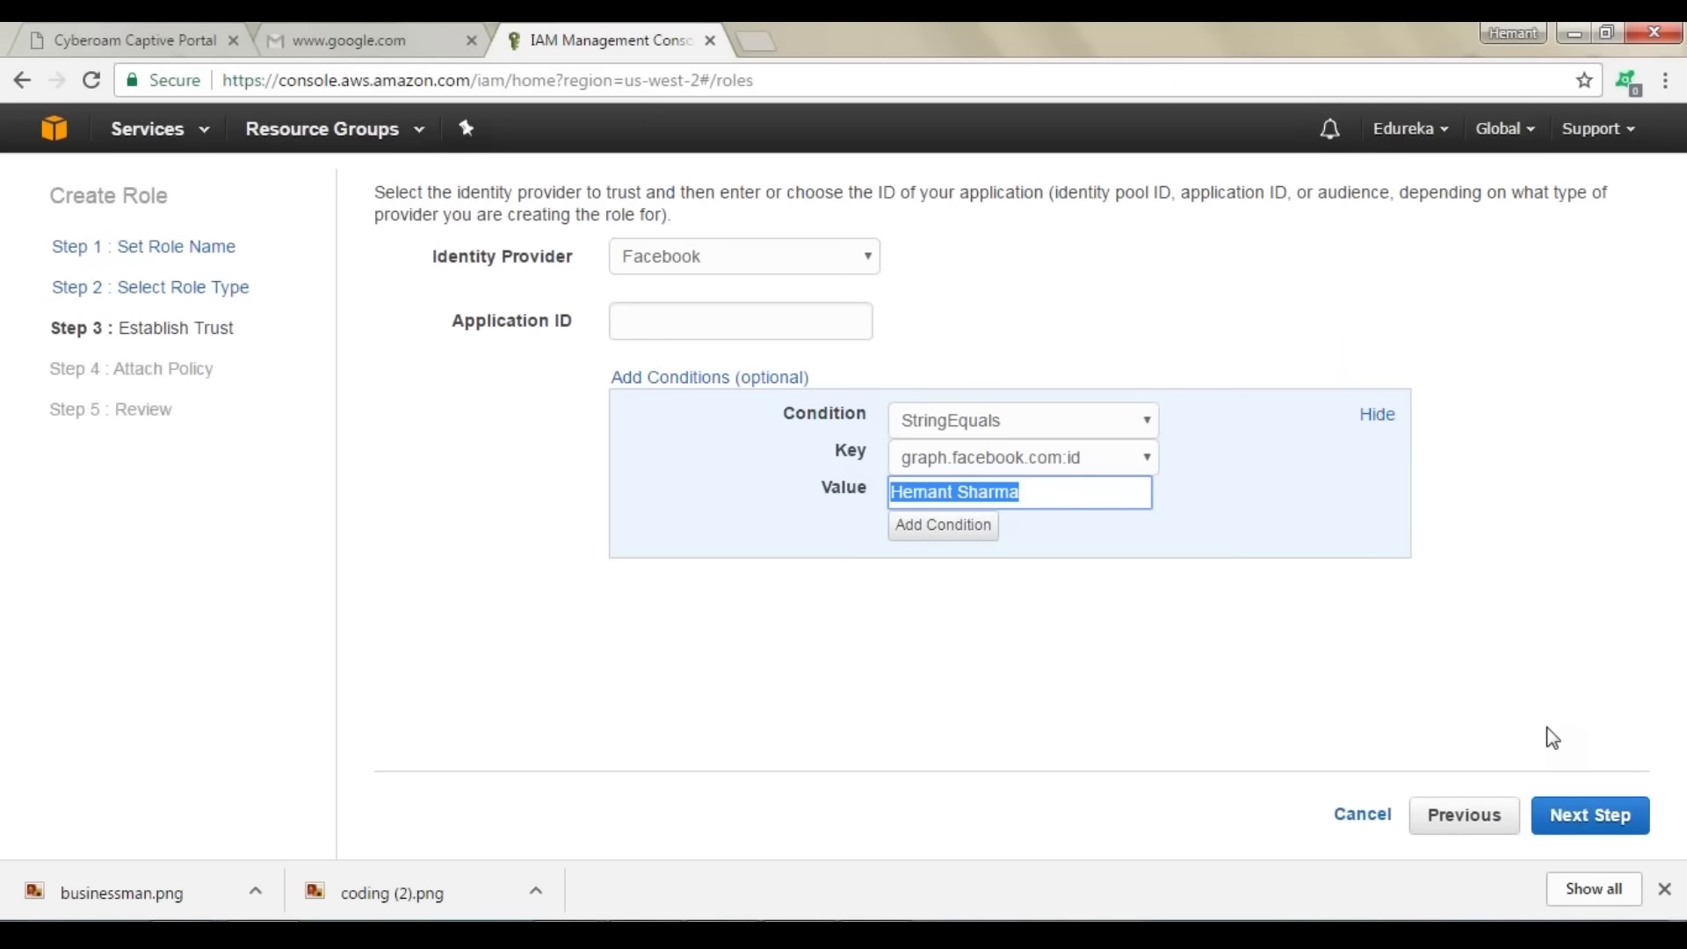
key("alt+Tab")
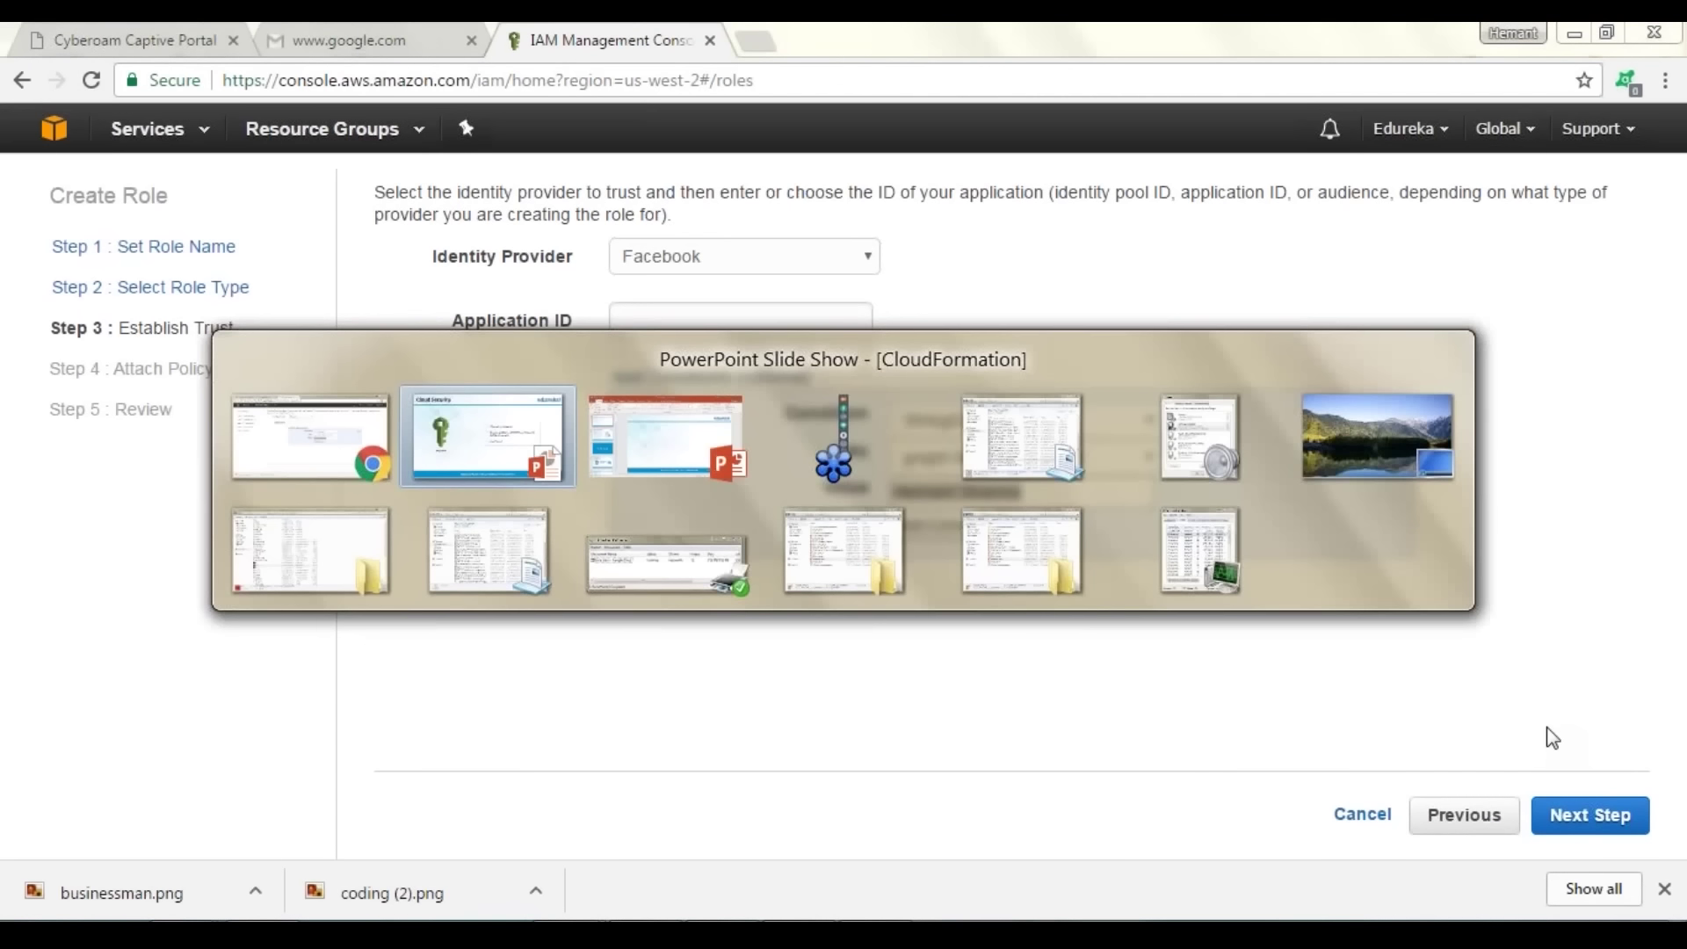